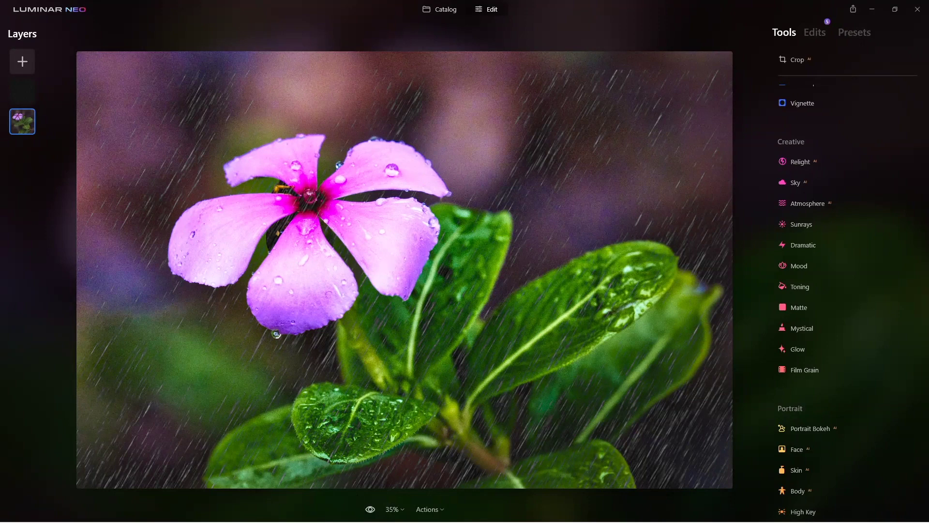
Step: Compare the edit with the original, then revert the flower photo to its original state
left_click(371, 509)
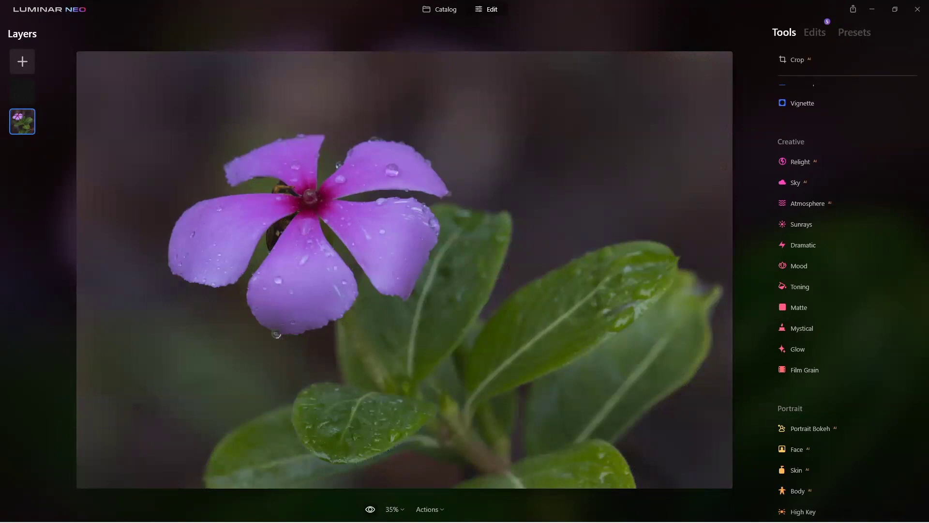
left_click(370, 509)
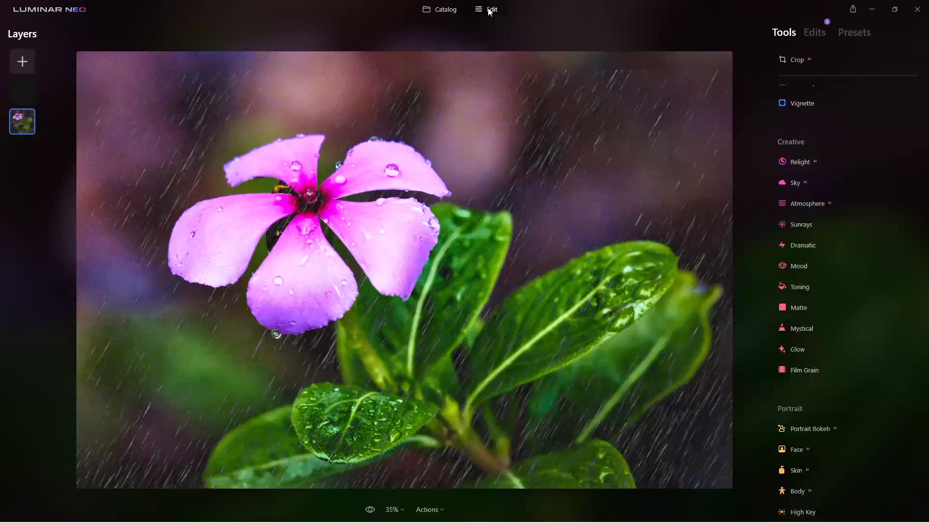
right_click(443, 166)
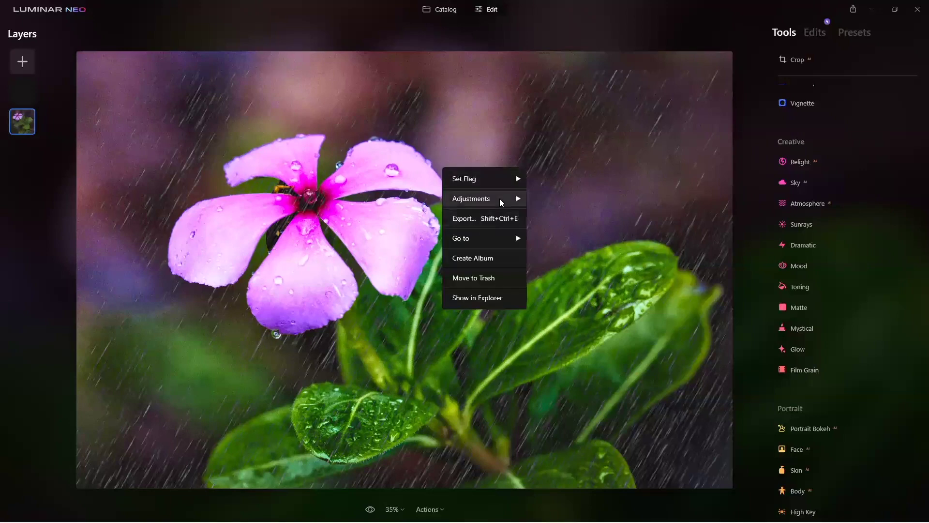
mouse_move(499, 199)
left_click(563, 201)
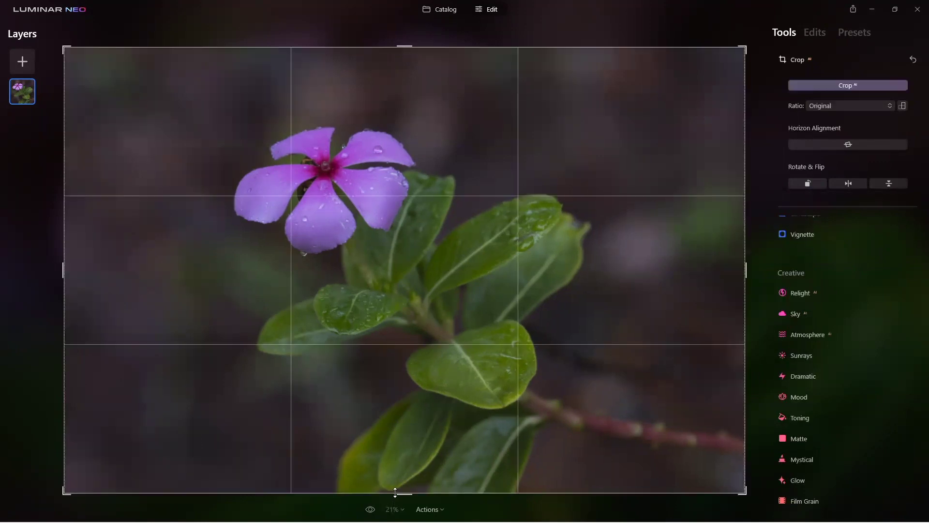
Step: Pull the bottom crop edge up, center the flower in the frame, and apply the crop
left_click_drag(394, 494, 411, 417)
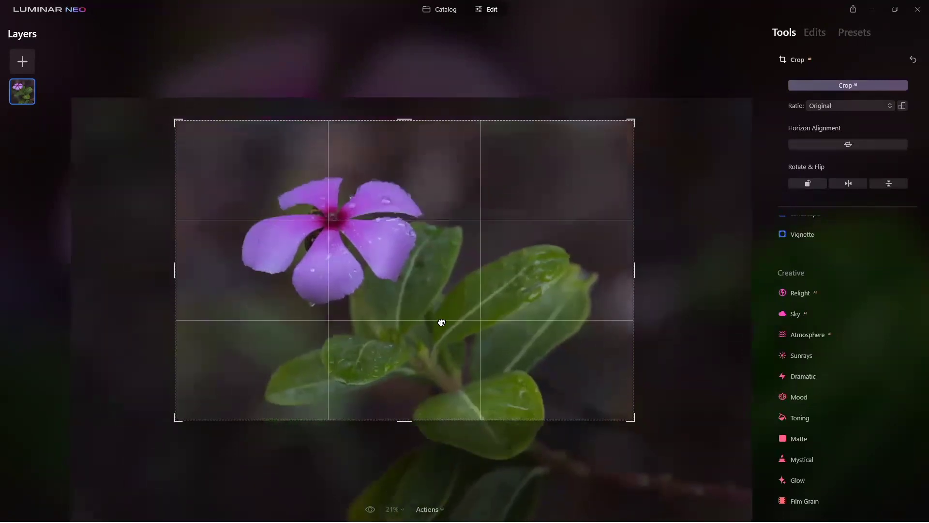
left_click_drag(409, 415, 408, 408)
left_click_drag(409, 368, 415, 369)
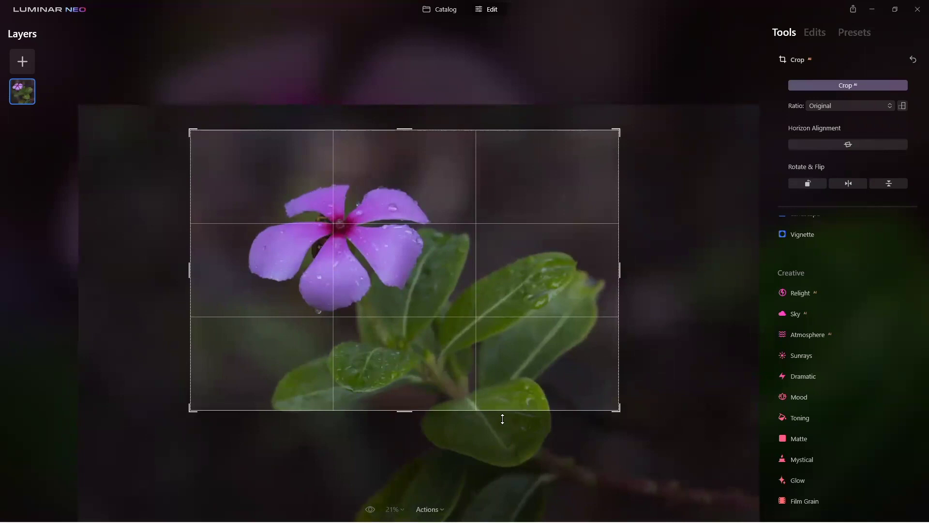
left_click_drag(425, 372, 423, 372)
mouse_move(400, 409)
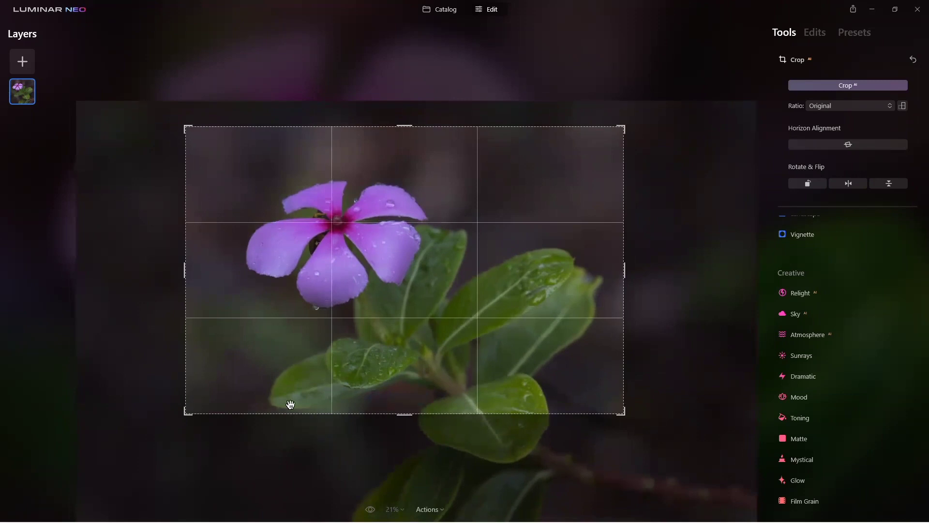
left_click_drag(375, 328, 382, 336)
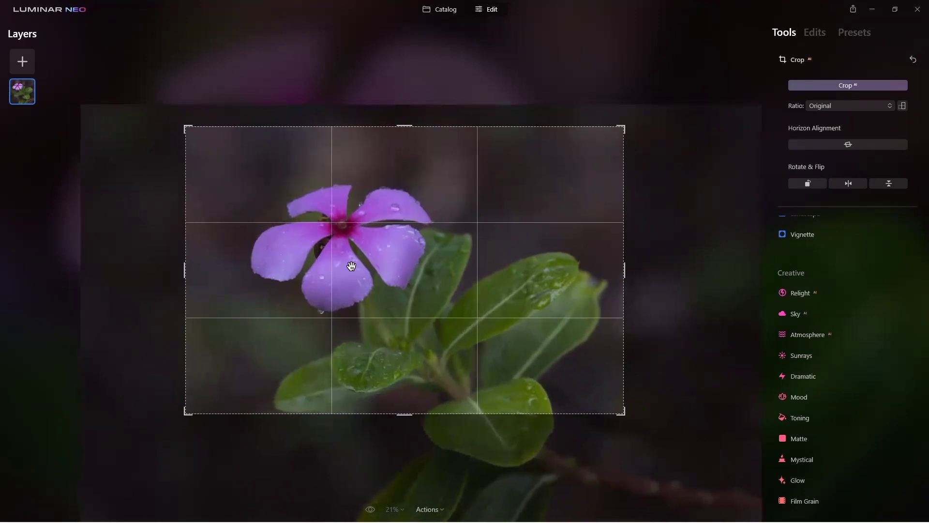
key("Return")
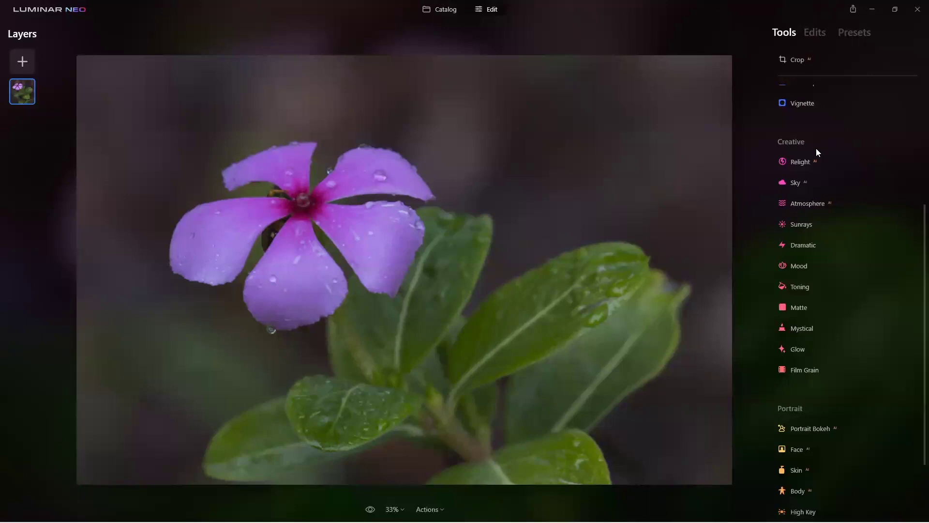
Step: Test an Enhance Accent boost on the photo, then reset it
scroll(815, 148, "up", 4)
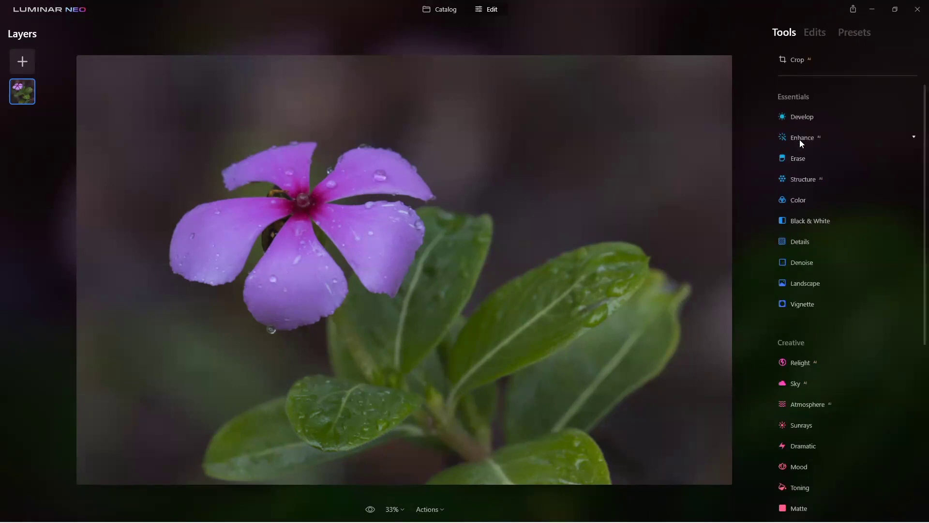
left_click(799, 139)
left_click_drag(795, 170, 777, 166)
left_click(804, 137)
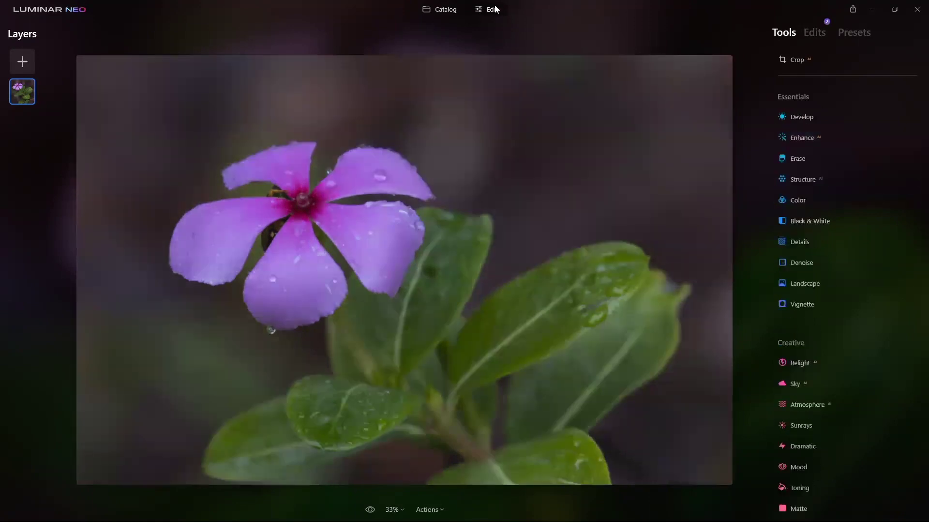
Step: Try several Nature presets and apply Distinctive Drops at amount 100
left_click(855, 34)
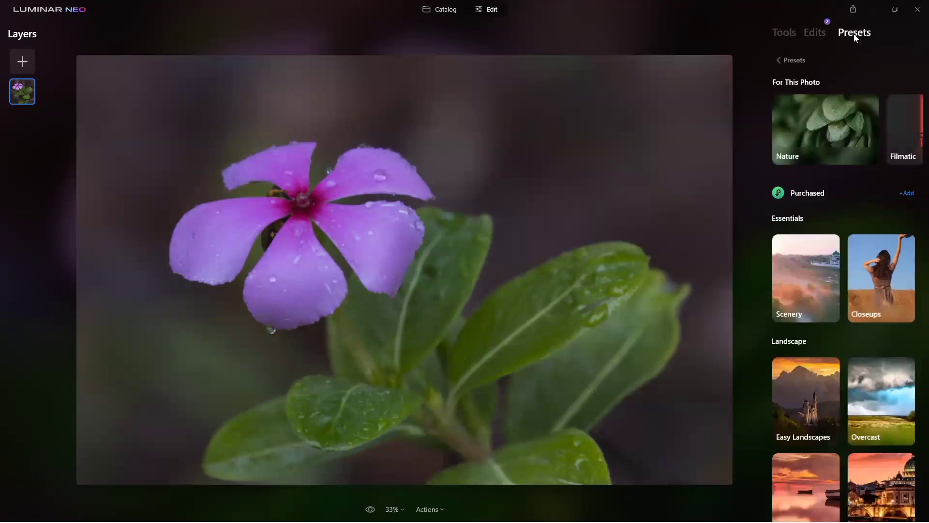
left_click(833, 118)
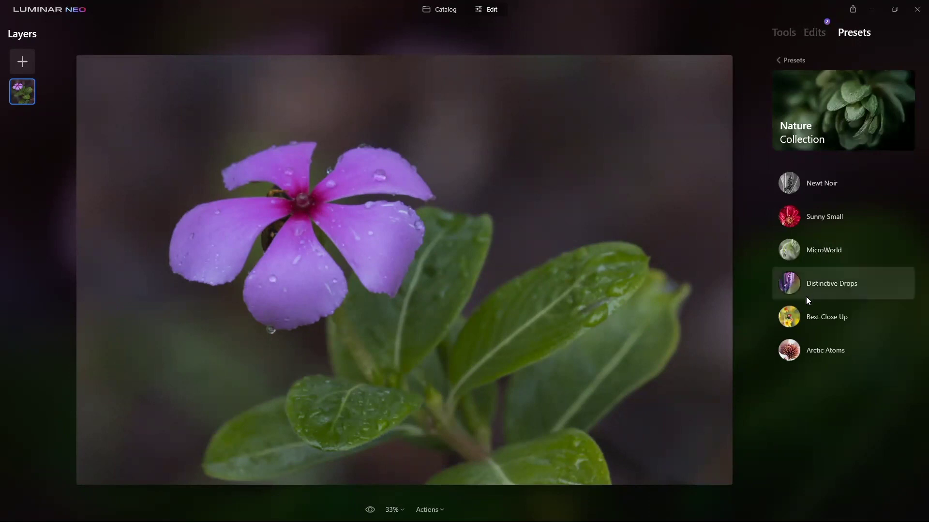
left_click(794, 319)
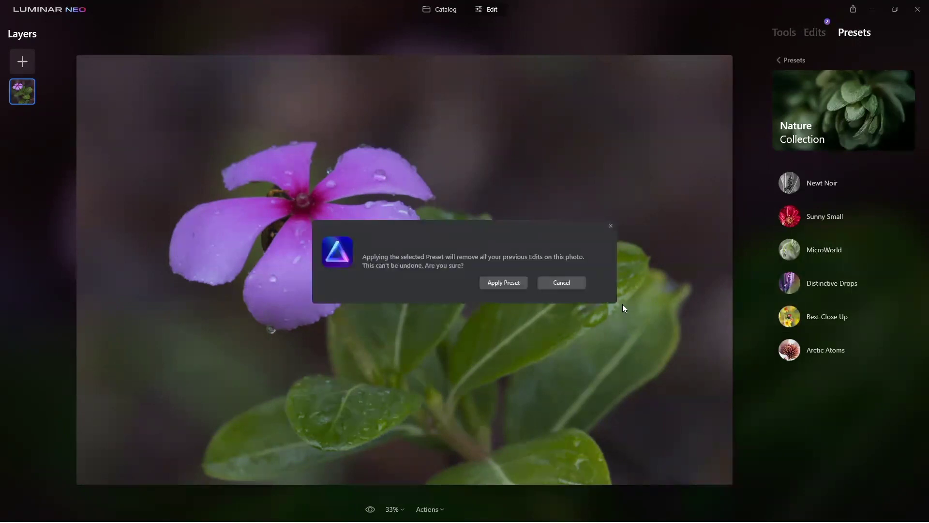
left_click(512, 286)
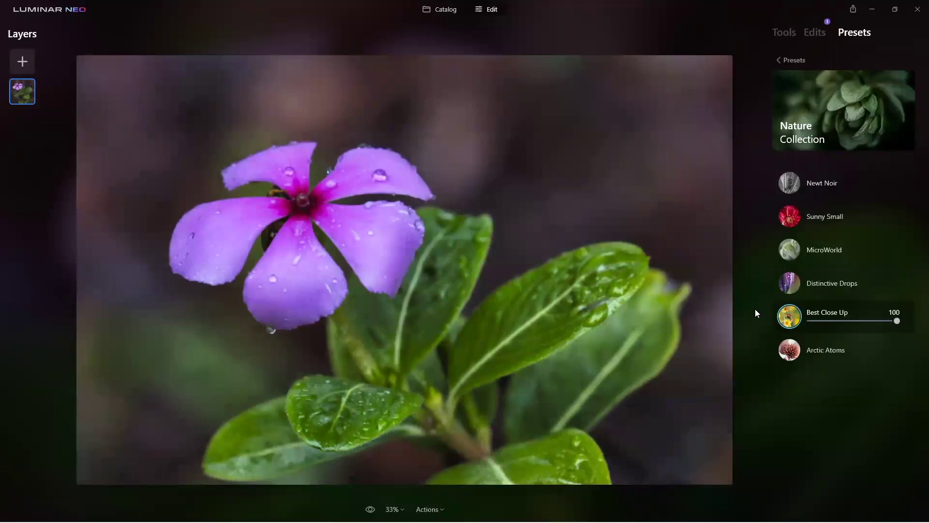
left_click(794, 285)
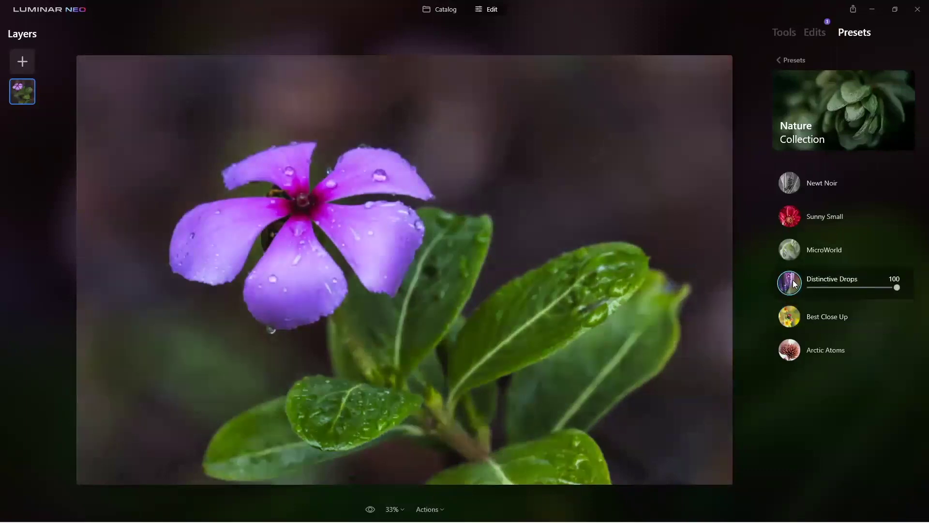
left_click(797, 249)
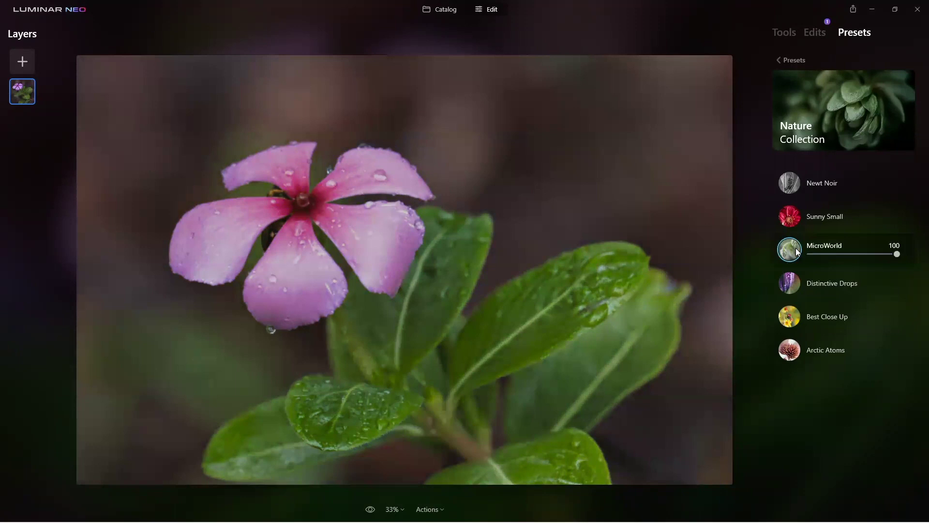
left_click(794, 351)
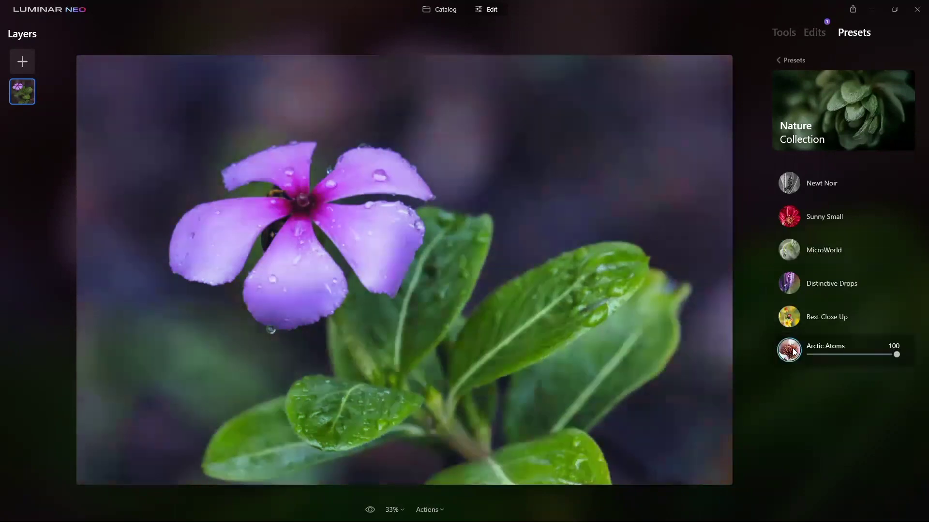
left_click(789, 317)
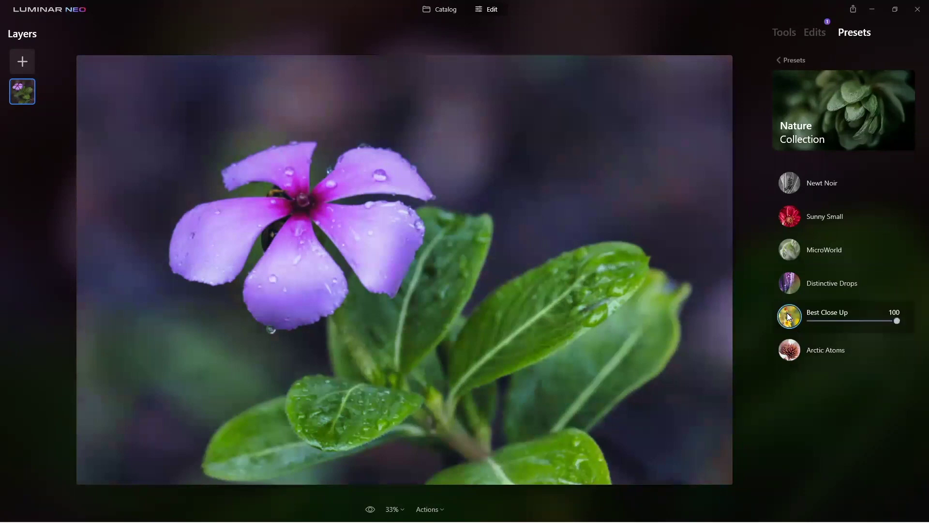
left_click(794, 283)
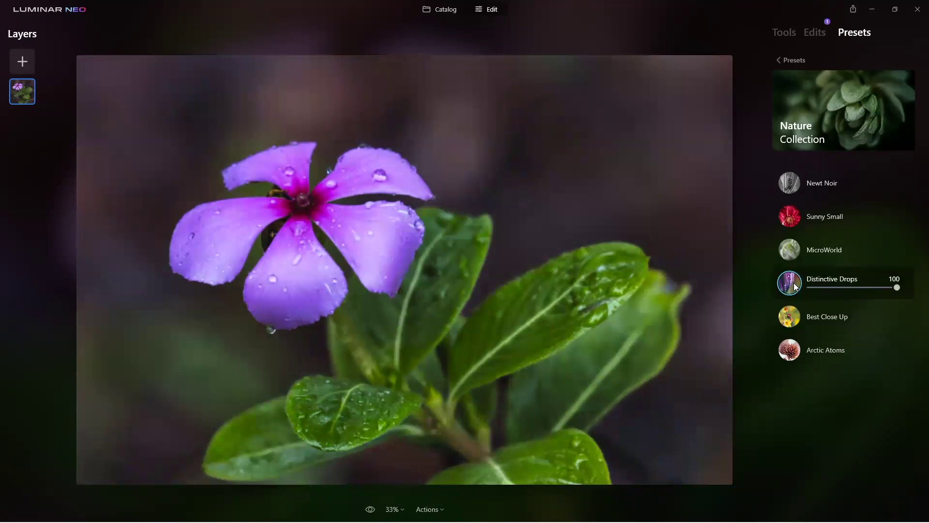
left_click(815, 33)
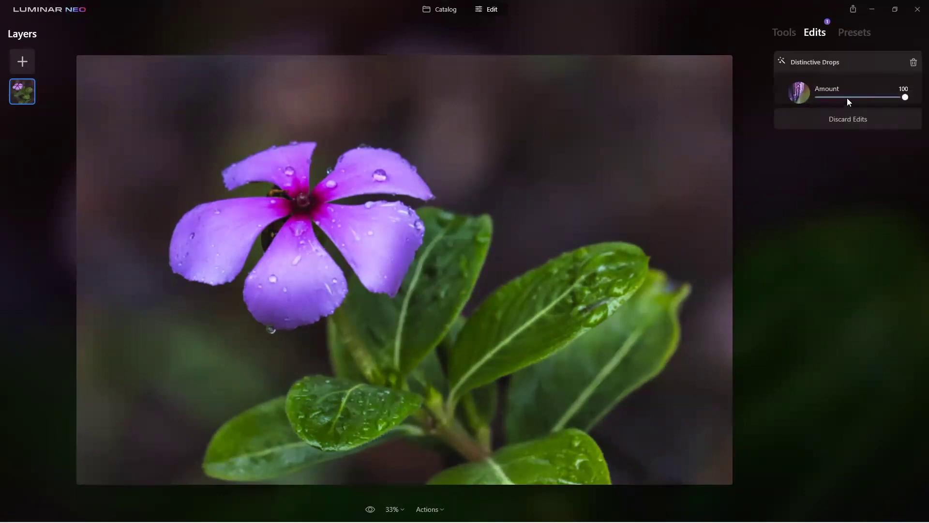
Step: Raise Enhance Accent to 49 on top of the Distinctive Drops preset
left_click(793, 32)
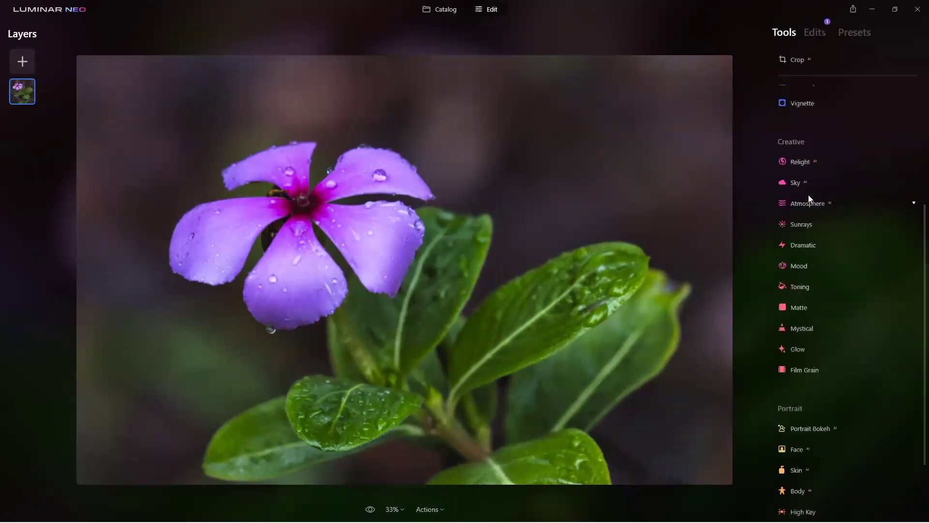
scroll(808, 195, "up", 4)
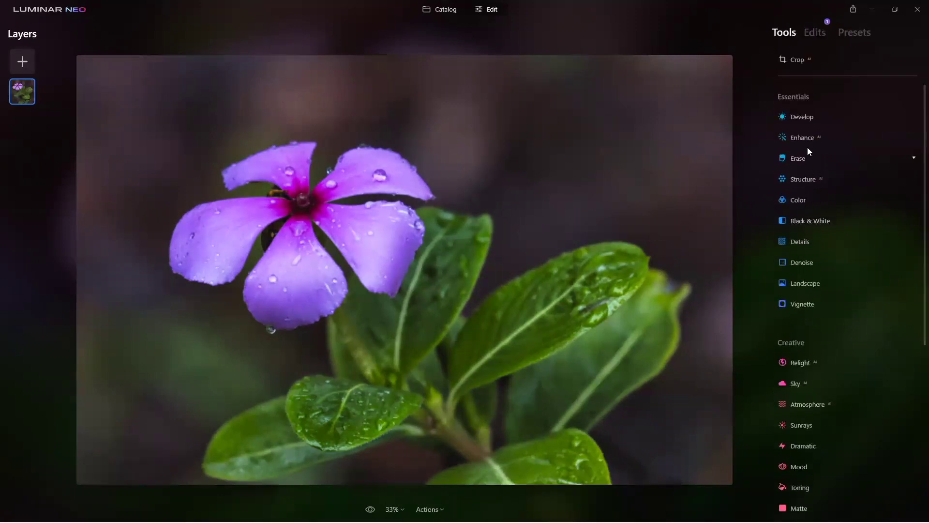
scroll(808, 148, "down", 1)
left_click(806, 128)
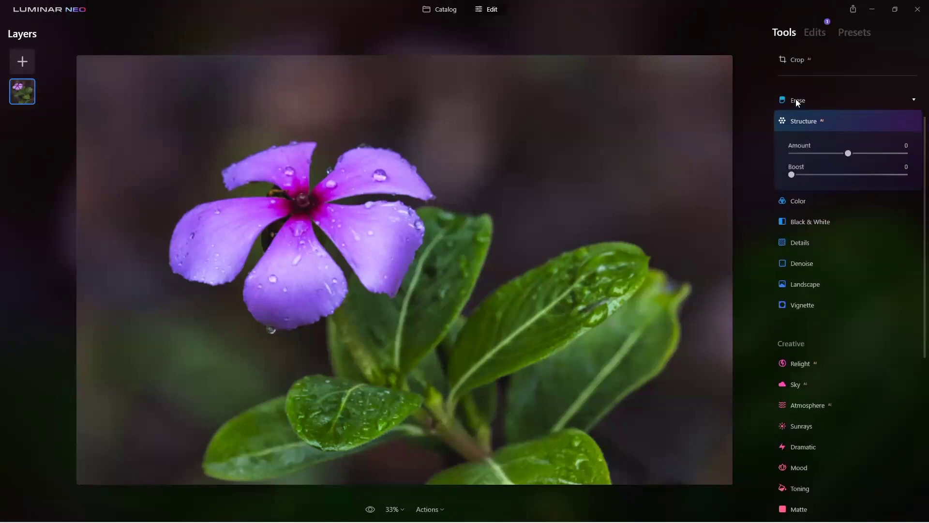
scroll(796, 99, "up", 1)
left_click(811, 136)
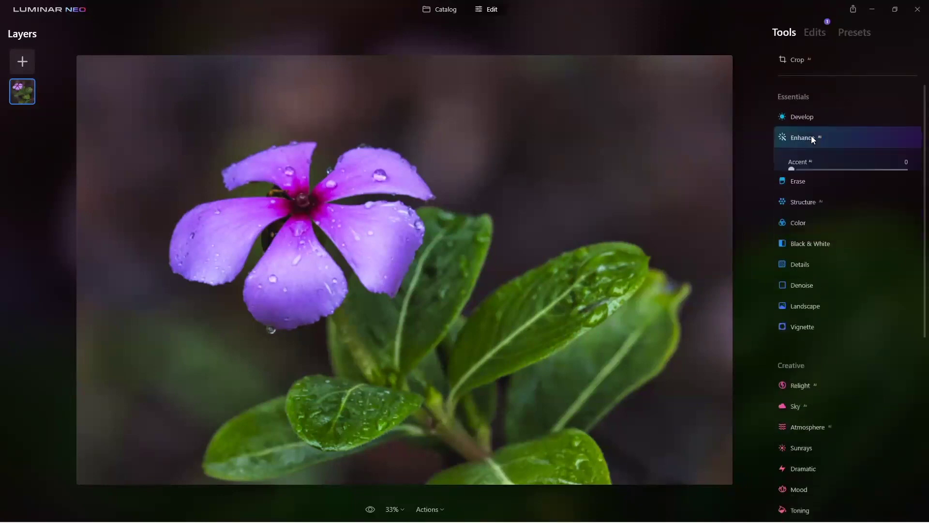
left_click_drag(811, 172, 842, 174)
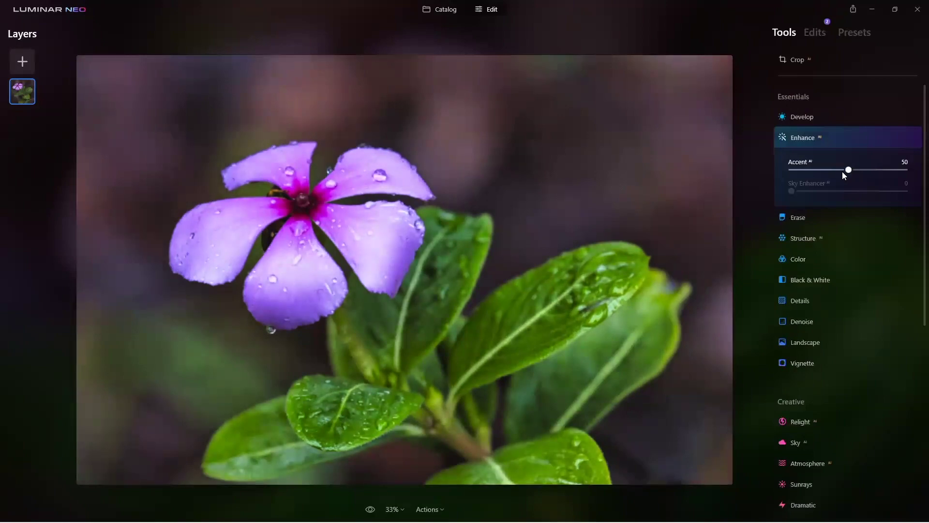
left_click_drag(842, 171, 842, 171)
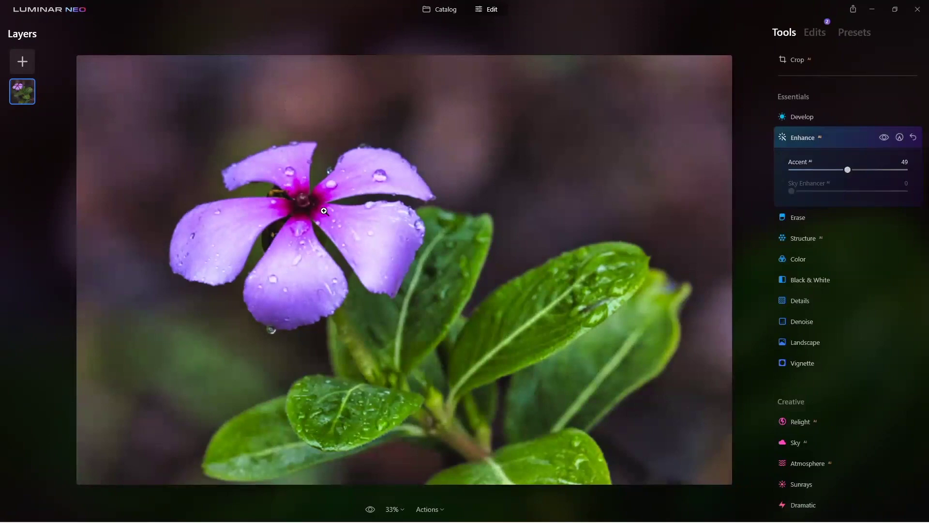
left_click(791, 302)
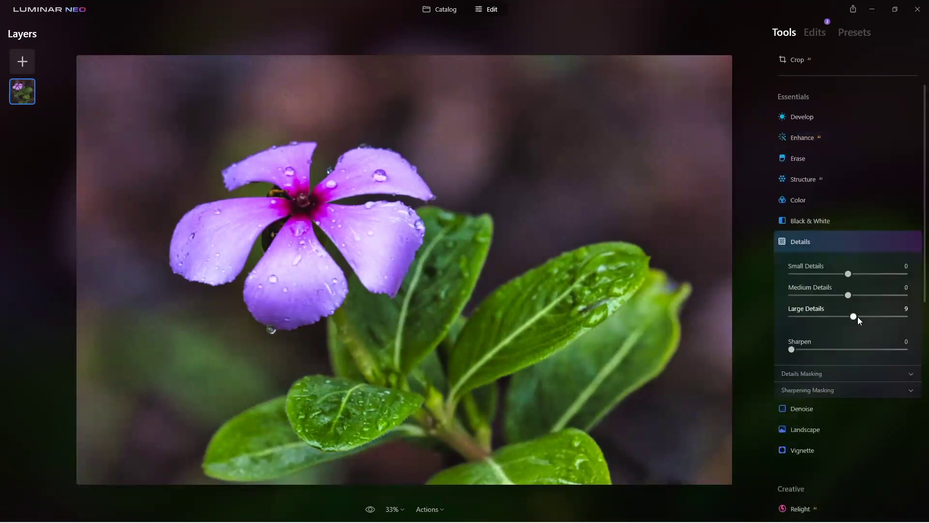
Step: Raise Large Details to 17 and Medium Details to 5
left_click_drag(858, 317, 859, 318)
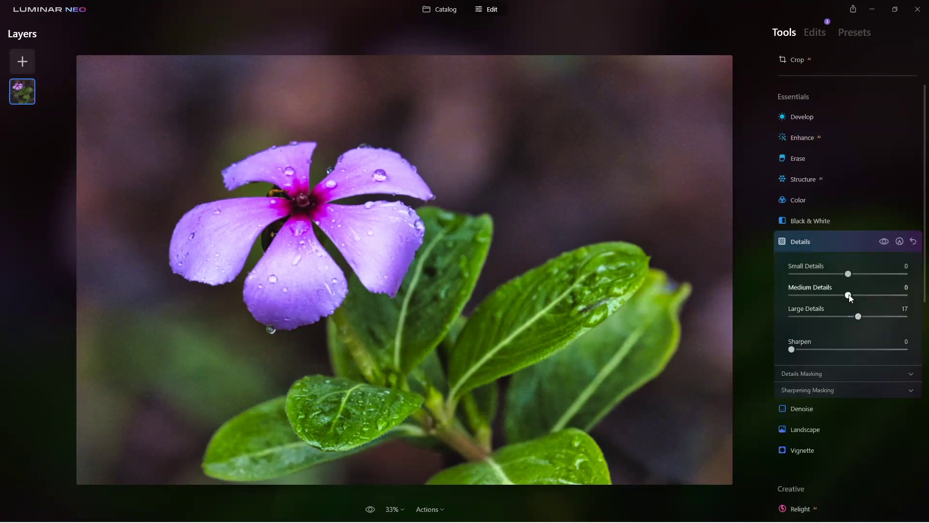
left_click_drag(848, 294, 852, 294)
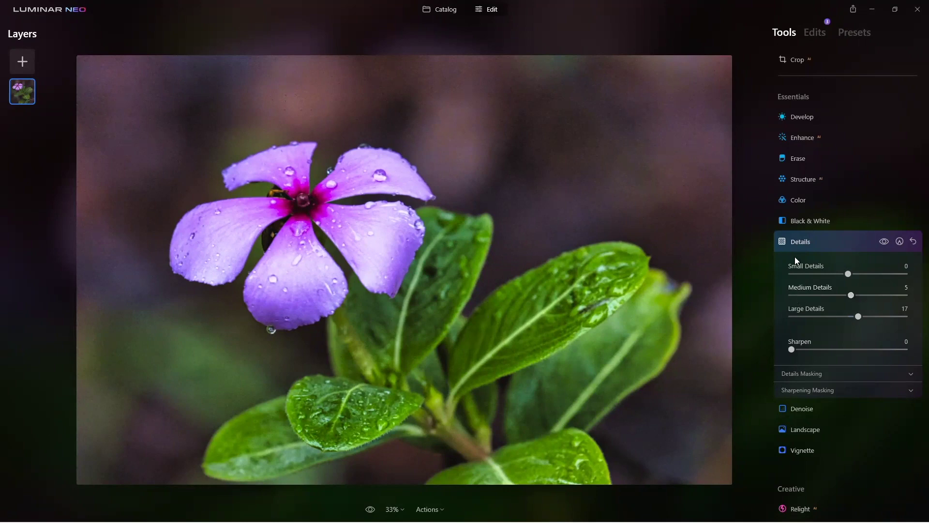
Step: Add a vignette with Amount -74, Size 14 and Inner Light 39
left_click(804, 244)
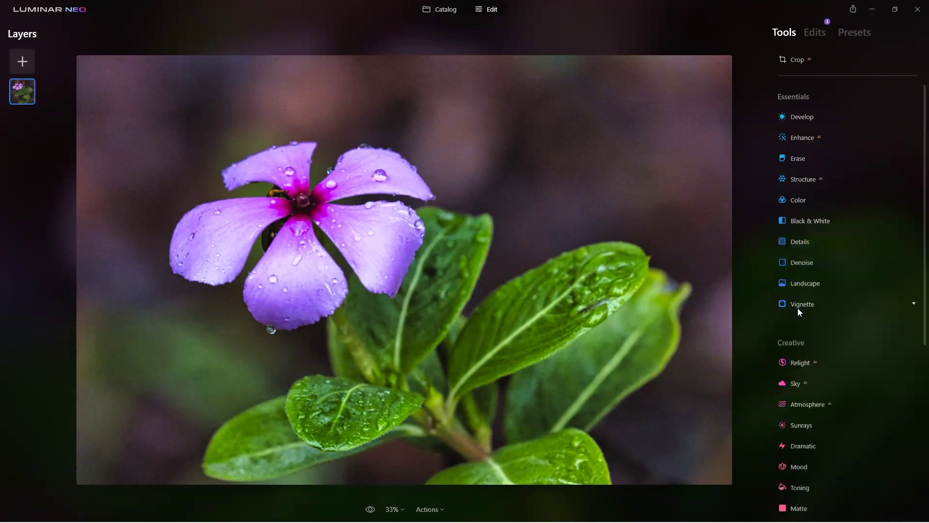
left_click(800, 309)
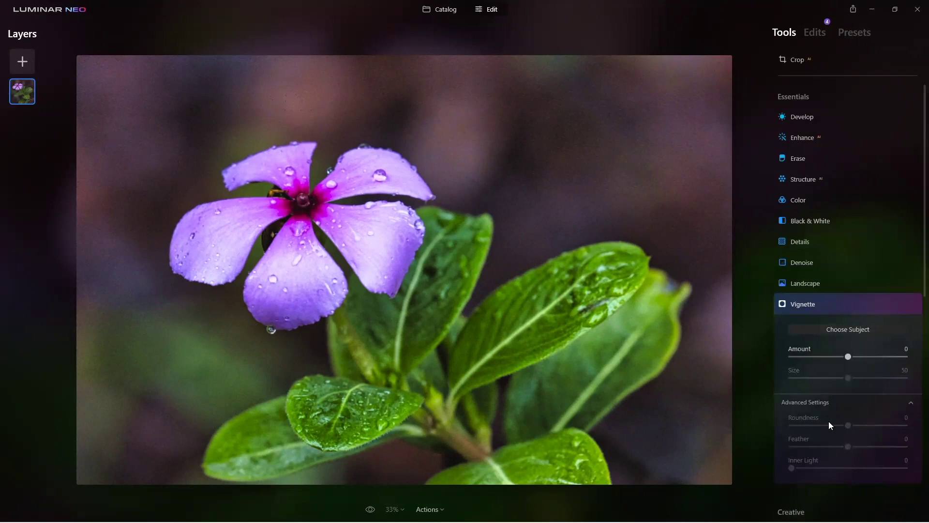
left_click_drag(833, 356, 808, 378)
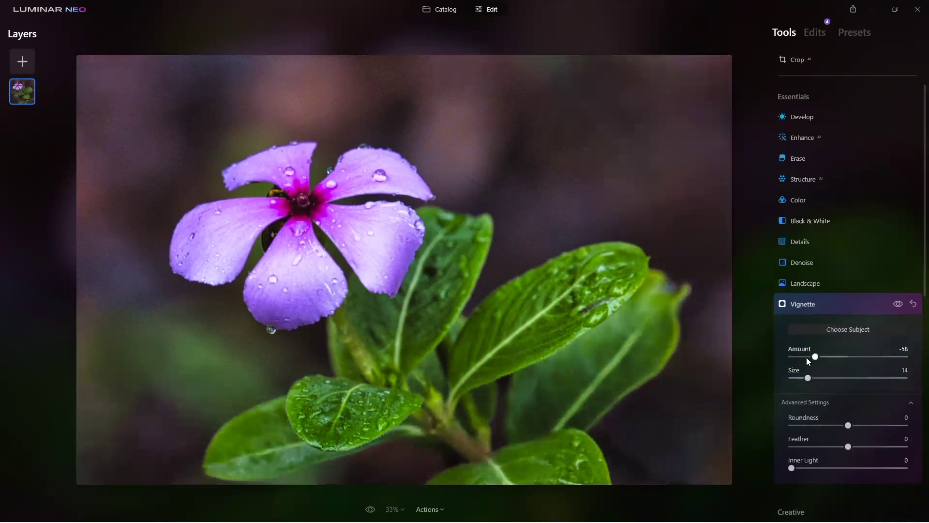
left_click(806, 357)
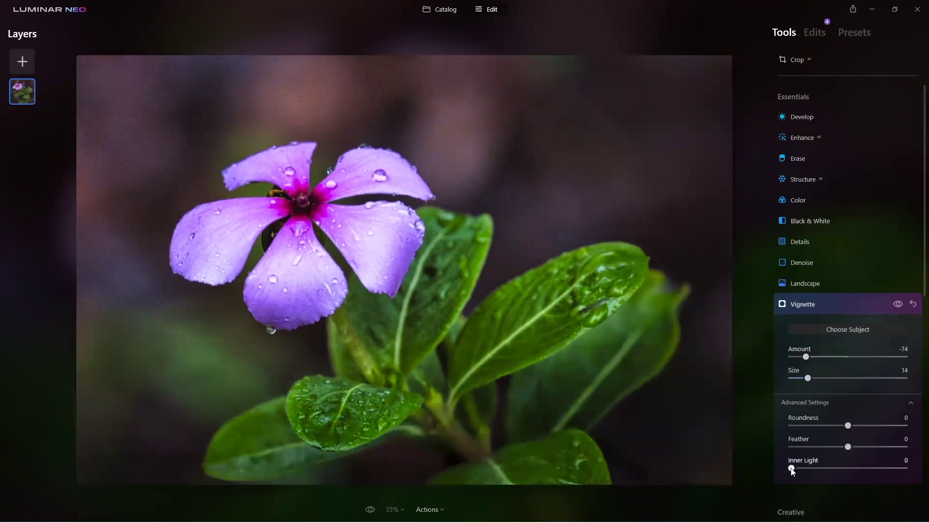
left_click_drag(817, 470, 835, 476)
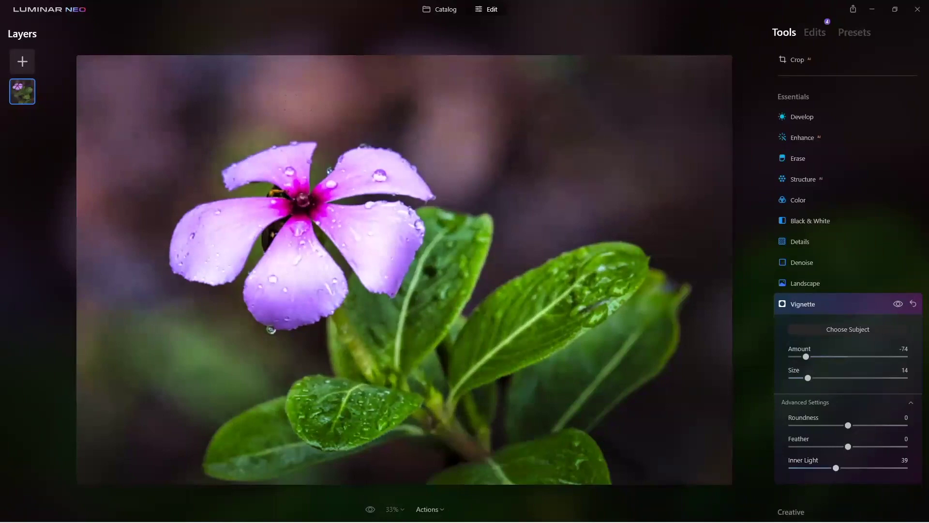
left_click(830, 303)
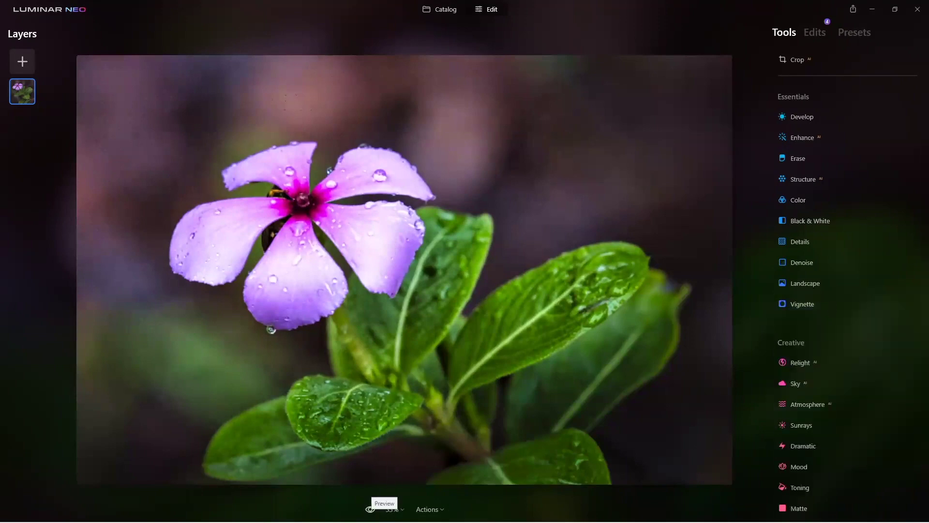
Step: Compare the edit against the original and start adding a new layer
left_click(370, 509)
key("backslash")
left_click(22, 61)
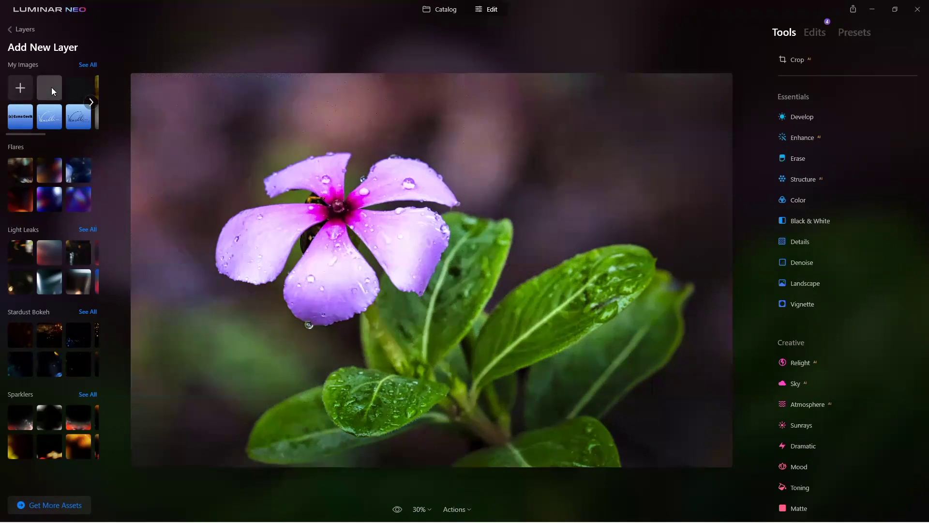
Step: Browse _Assets > Textures to the Free Image Overlays folder, then cancel the file dialog
left_click(21, 87)
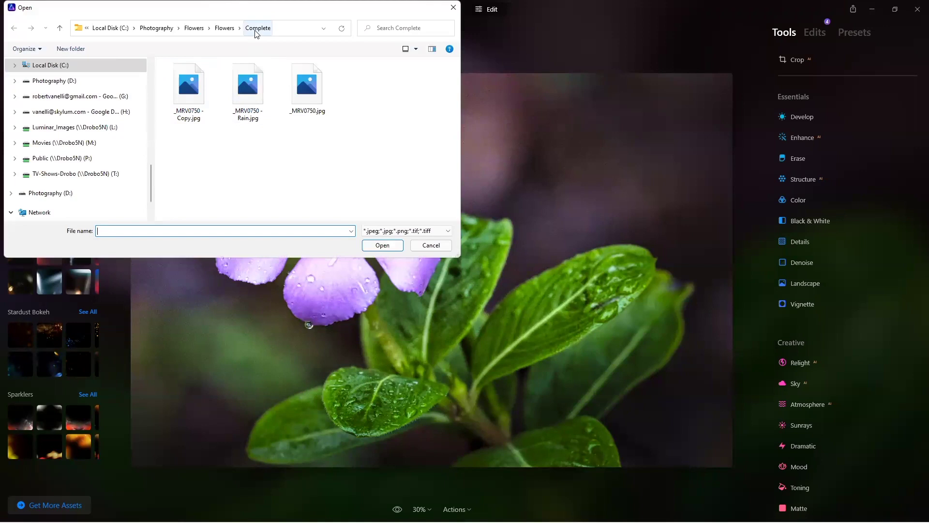
left_click(163, 29)
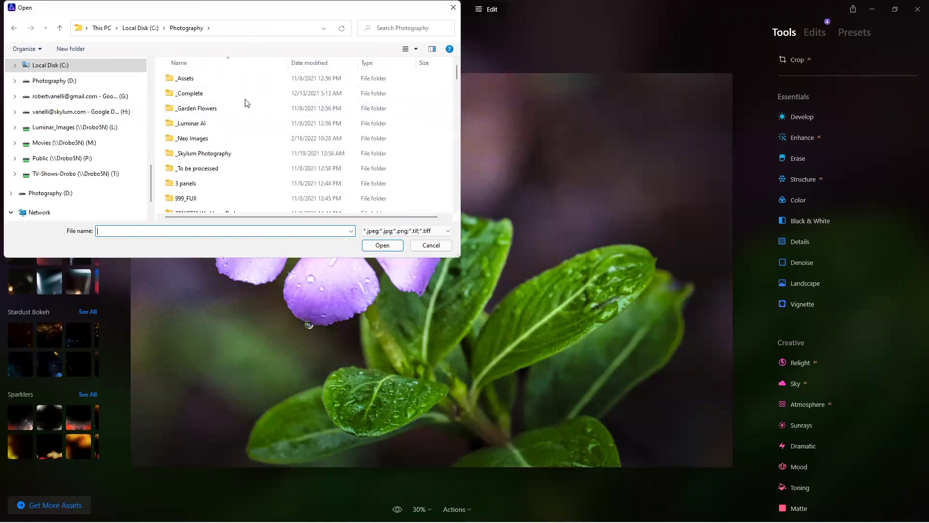
double_click(228, 80)
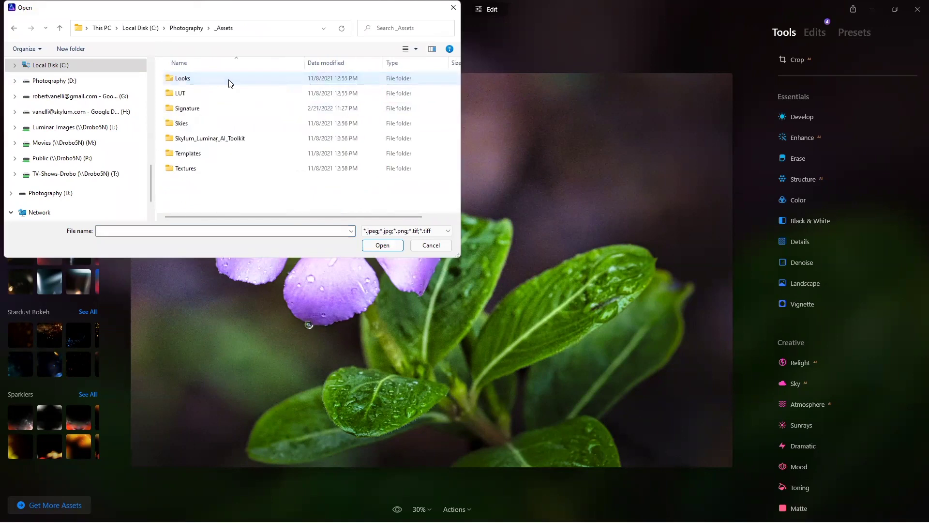
double_click(187, 168)
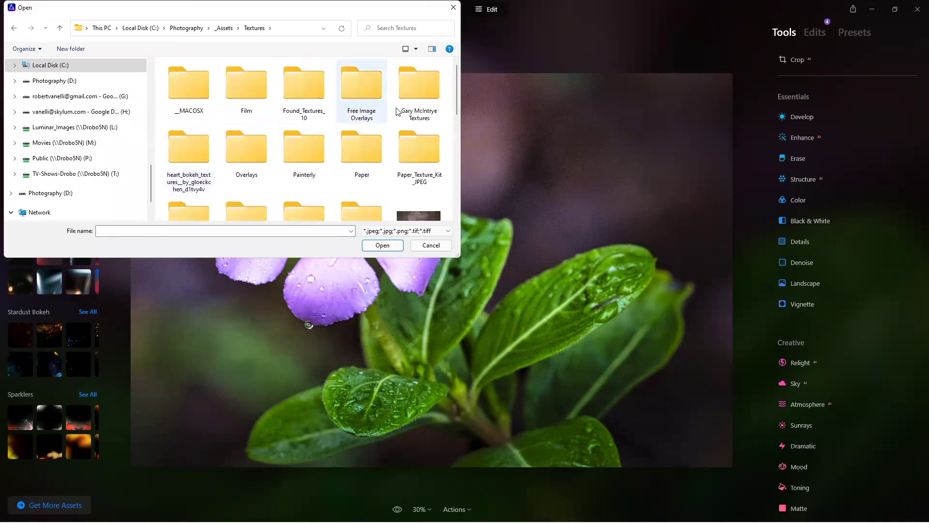
double_click(408, 97)
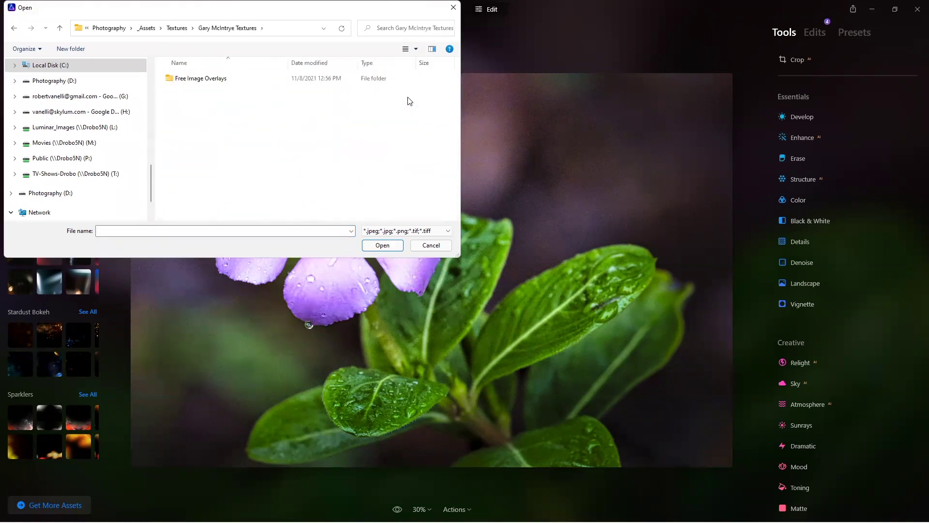
double_click(229, 83)
scroll(275, 167, "down", 1)
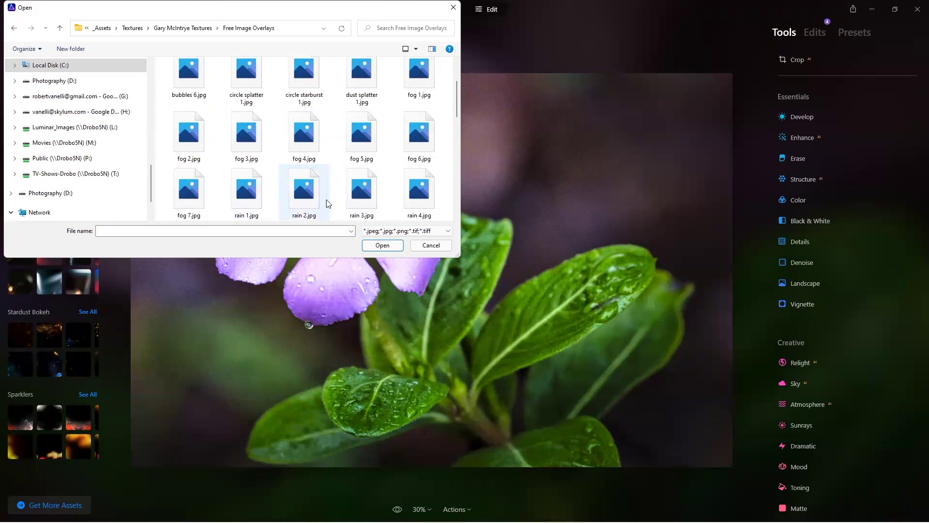
left_click(431, 245)
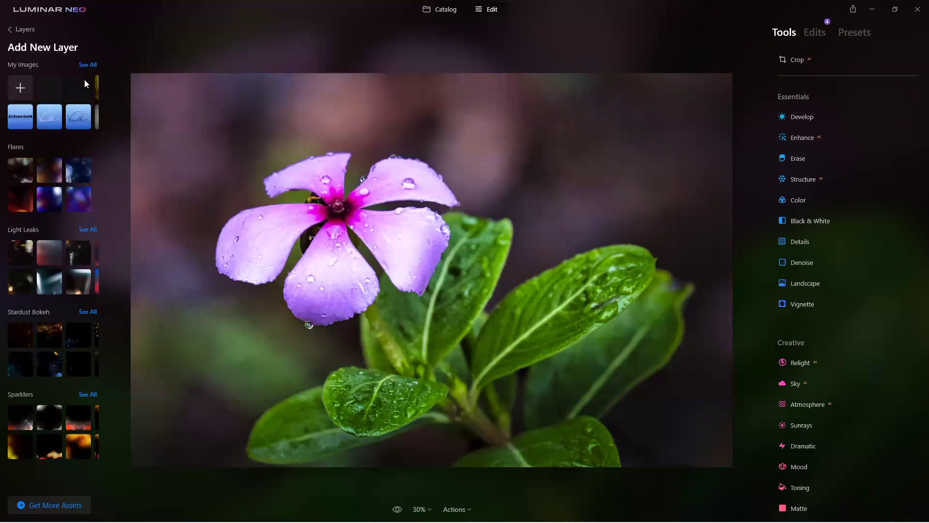
Step: Add the rain texture layer, trying Soft Light before settling on Lighten at 100 opacity
left_click(49, 88)
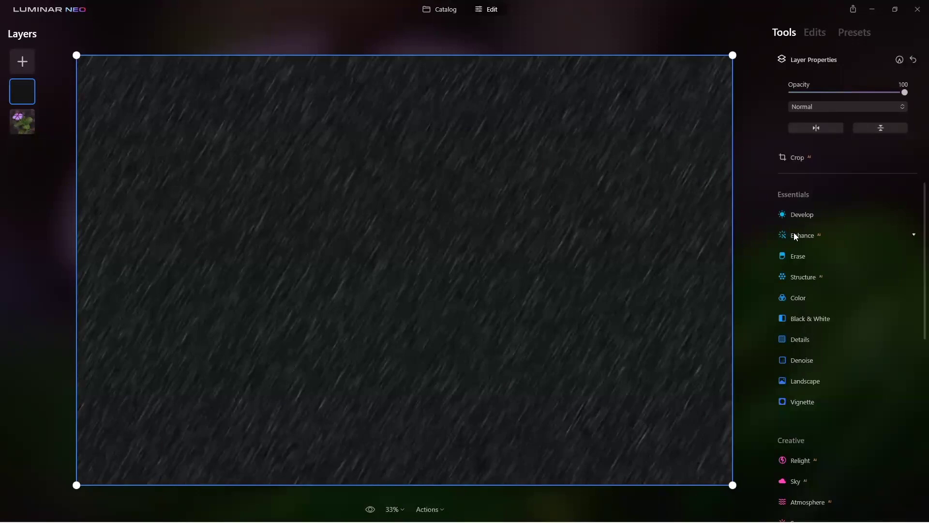
left_click(823, 108)
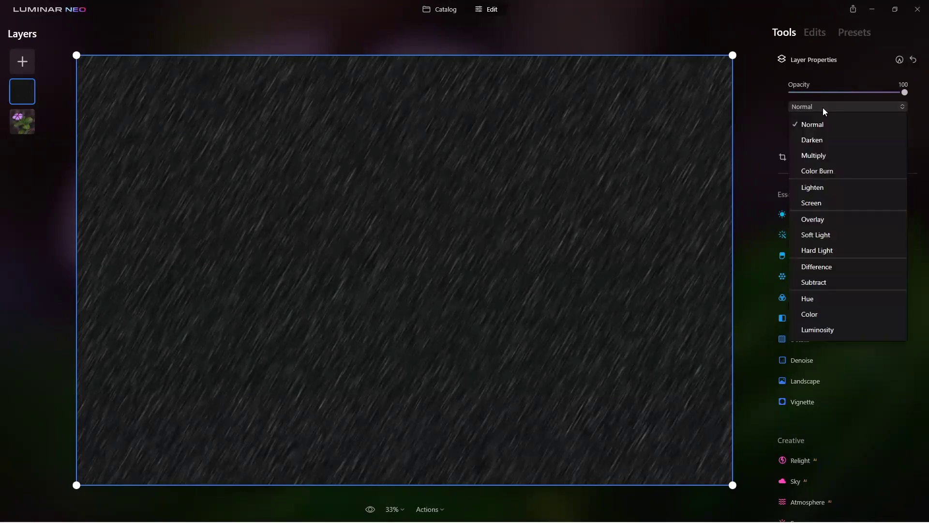
left_click(821, 235)
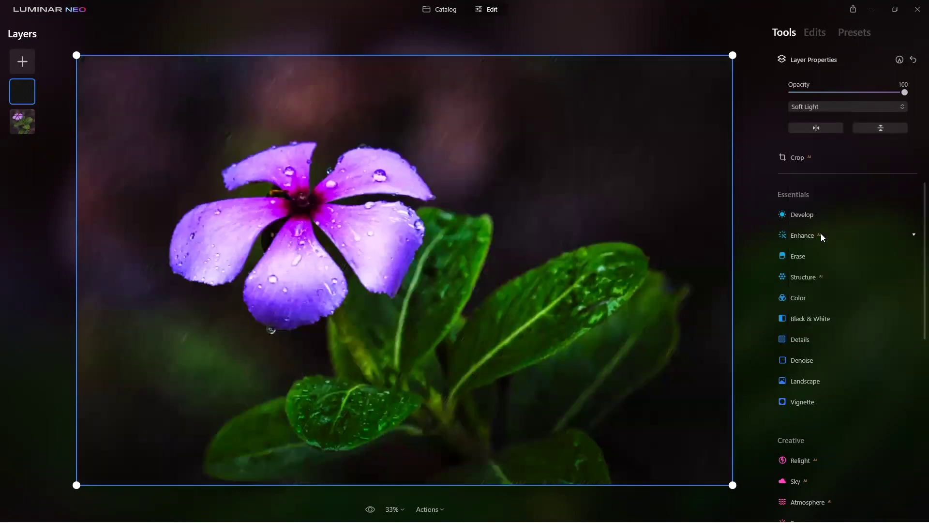
mouse_move(904, 93)
left_mouse_down()
mouse_move(848, 96)
mouse_move(912, 105)
left_mouse_up()
left_click(851, 111)
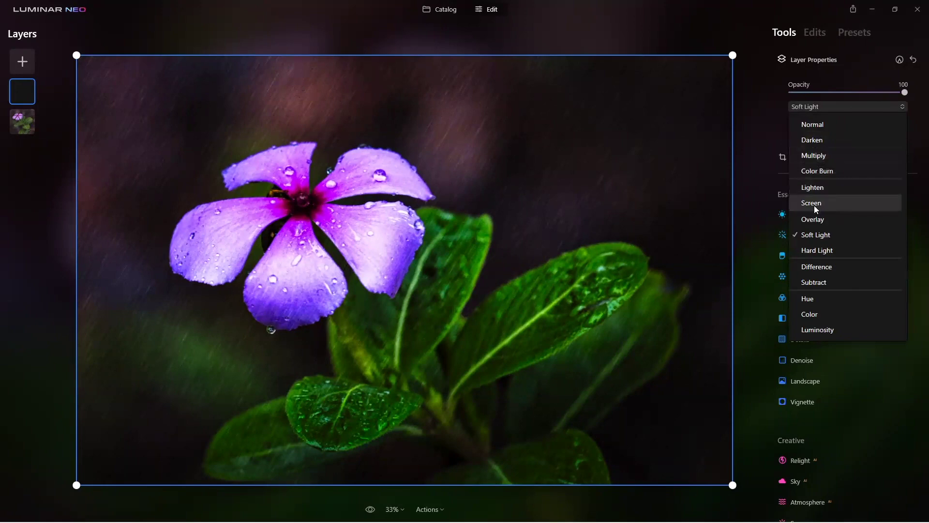
left_click(812, 188)
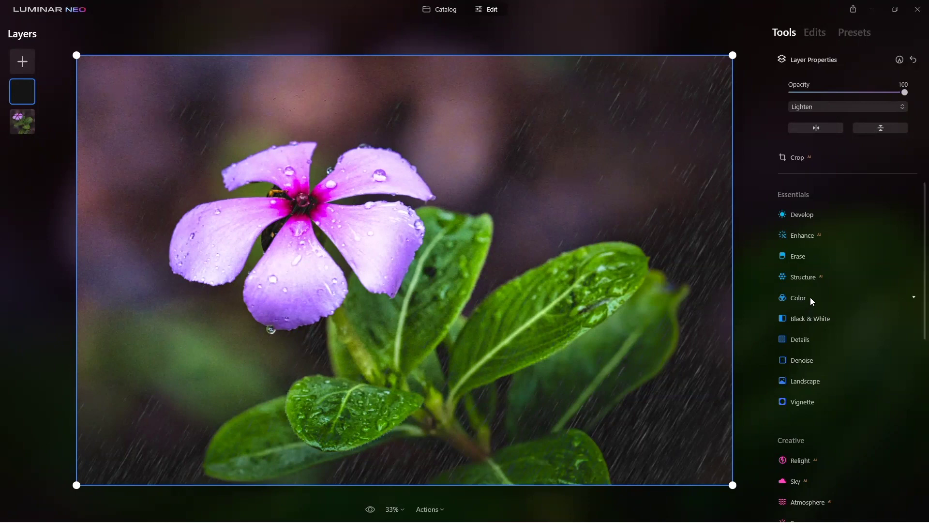
left_click(805, 279)
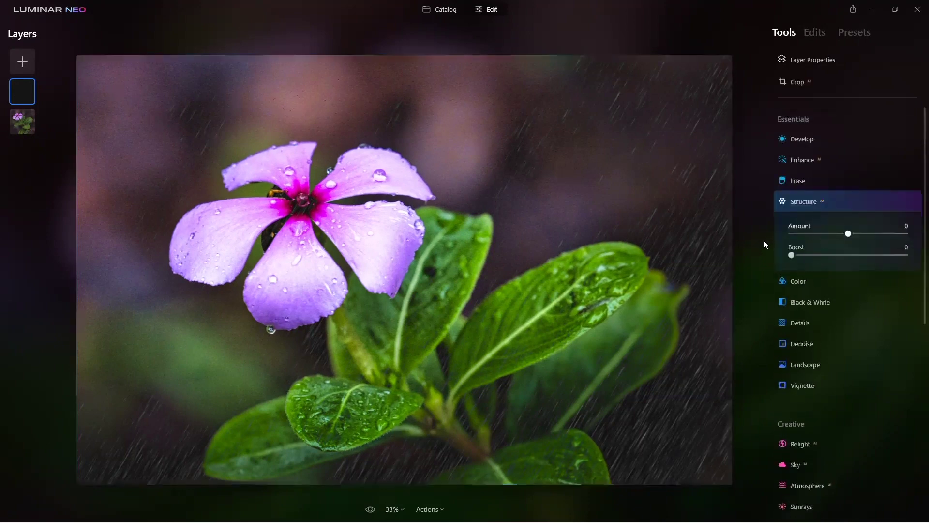
Step: Give the rain layer Structure Boost 32 and Amount 20, toggling it to compare
left_click_drag(791, 255, 819, 255)
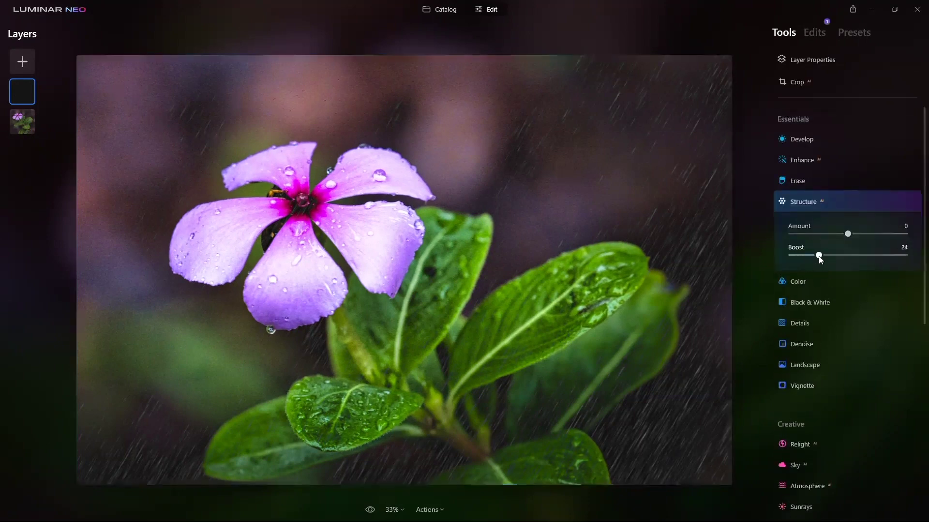
left_click(858, 234)
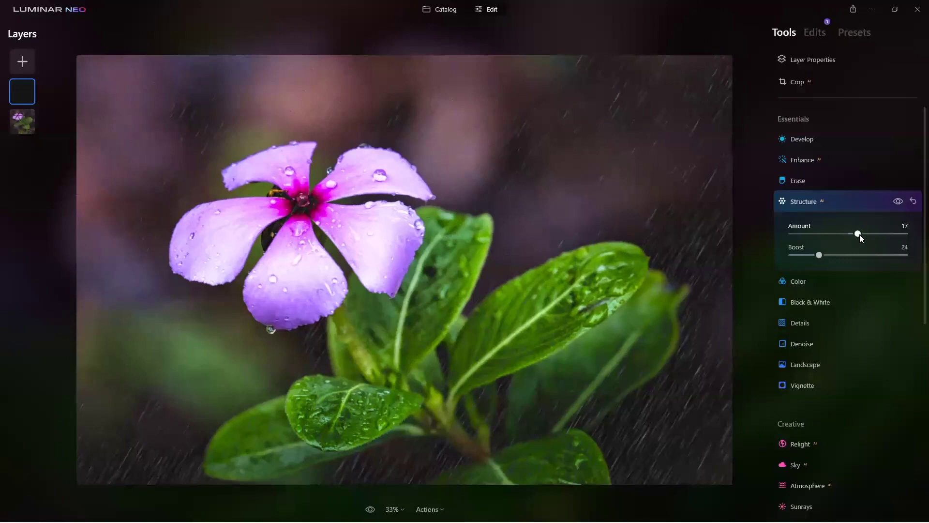
left_click_drag(860, 235, 831, 258)
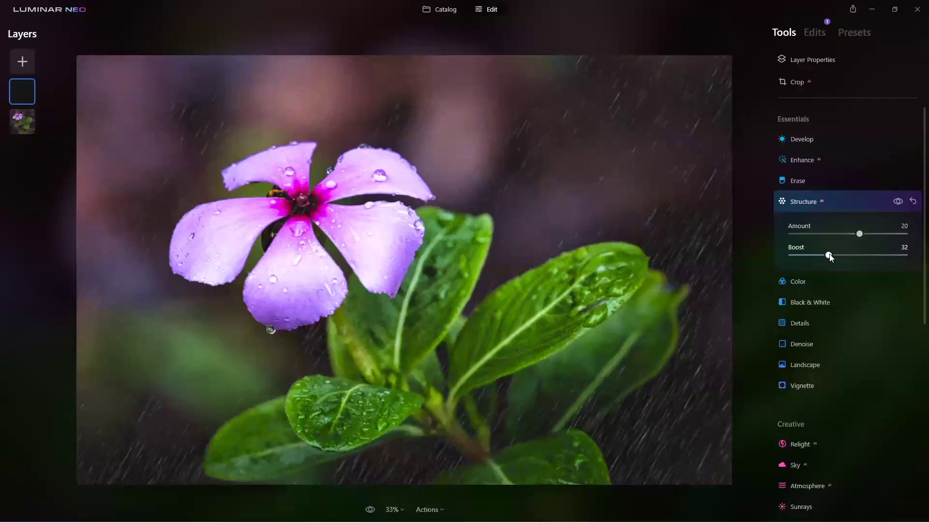
left_click(899, 203)
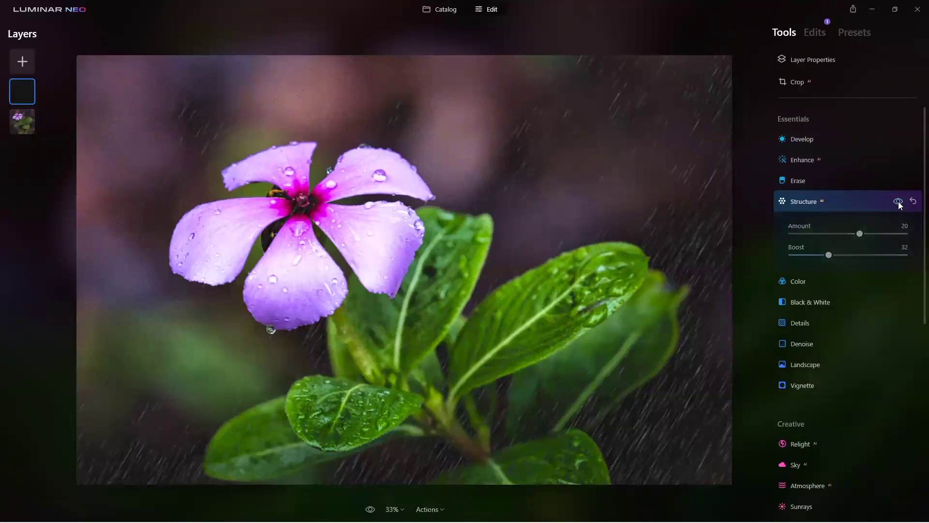
left_click(899, 204)
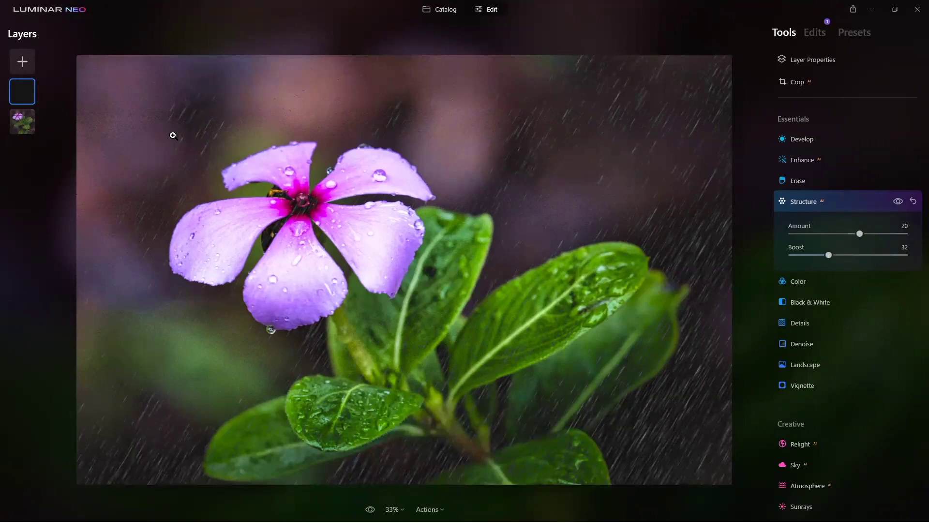
left_click(808, 200)
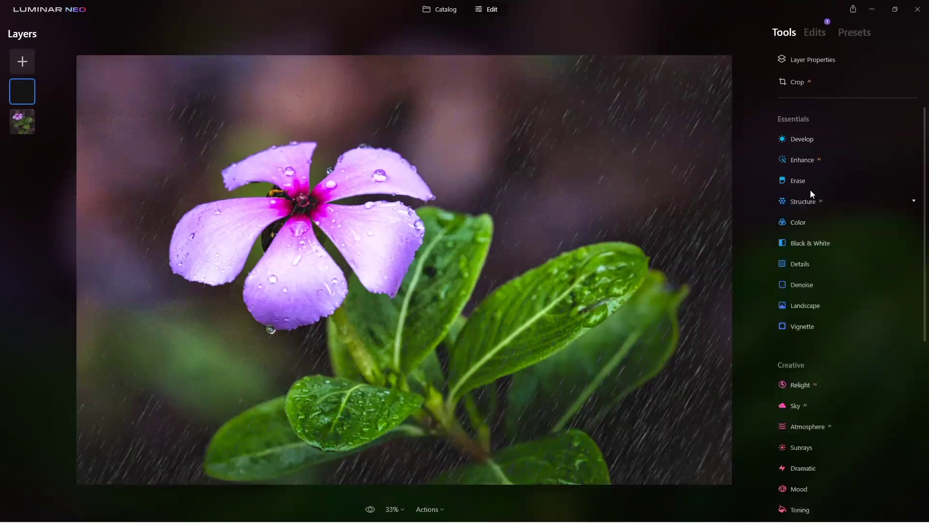
Step: Flip the rain layer vertically in its layer properties
left_click(805, 60)
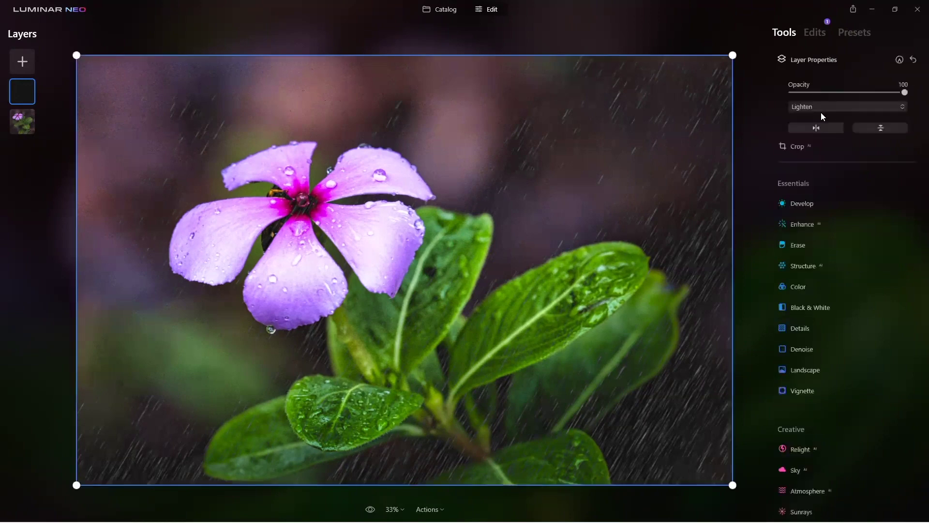
left_click(880, 128)
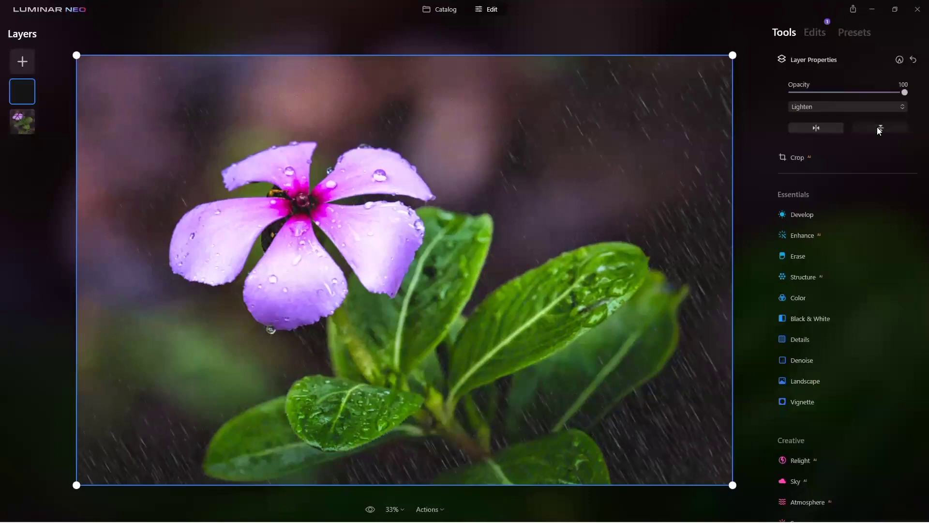
left_click(826, 129)
left_click(827, 129)
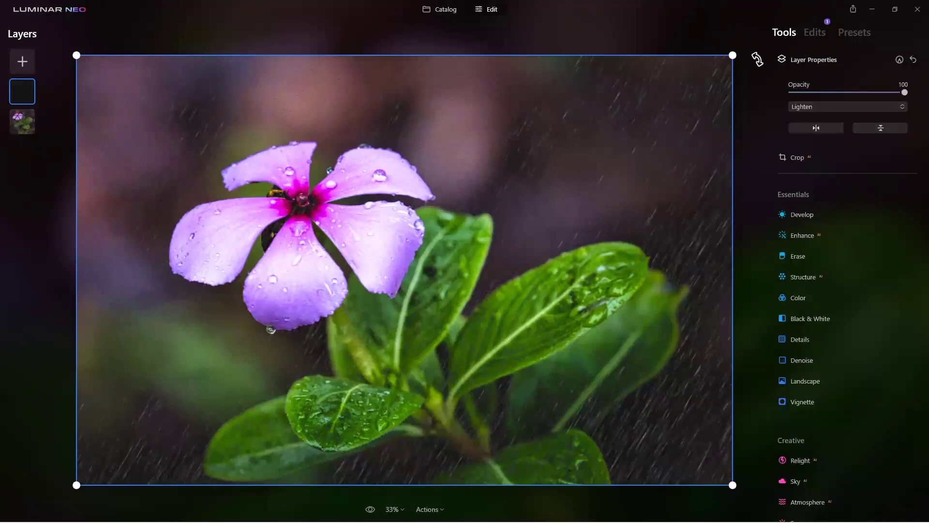
Step: Rotate and enlarge the rain layer so its streaks cover the whole flower photo
left_click_drag(759, 55, 766, 14)
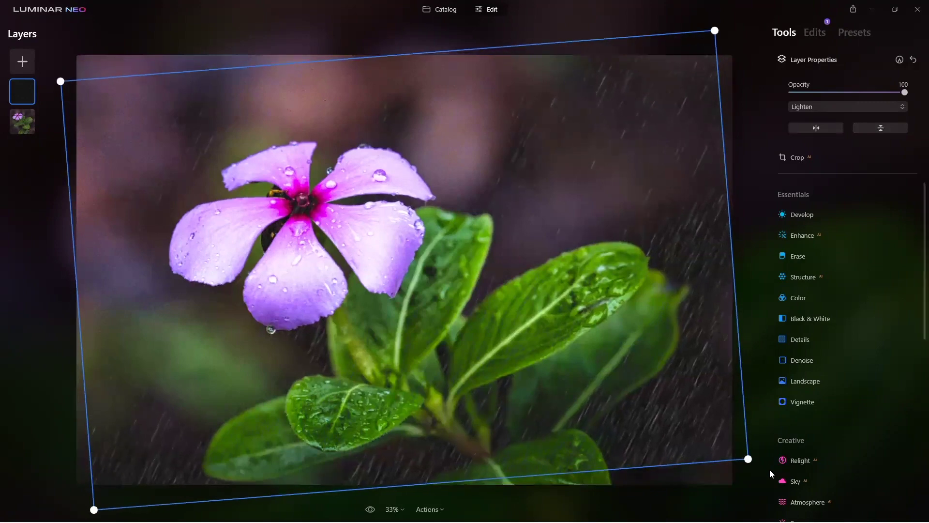
left_click_drag(747, 456, 813, 491)
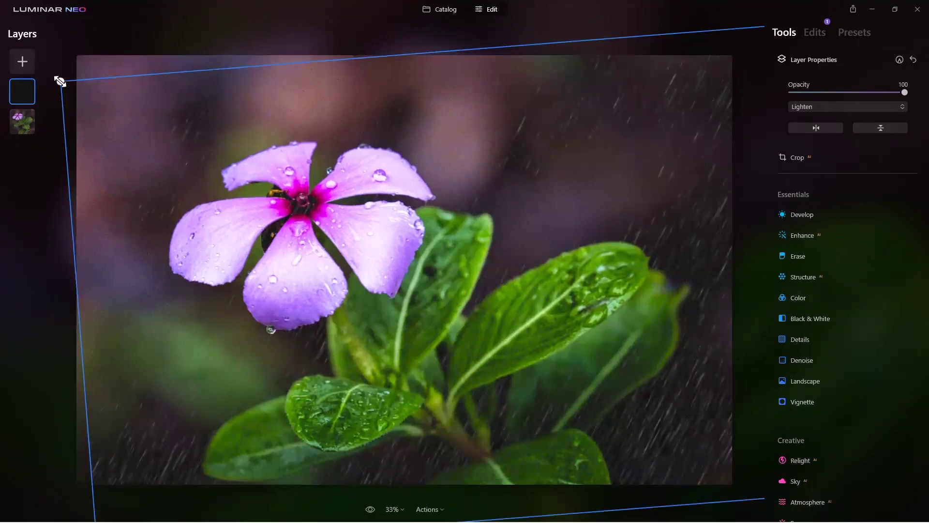
left_click_drag(47, 63, 8, 25)
key("ctrl+minus")
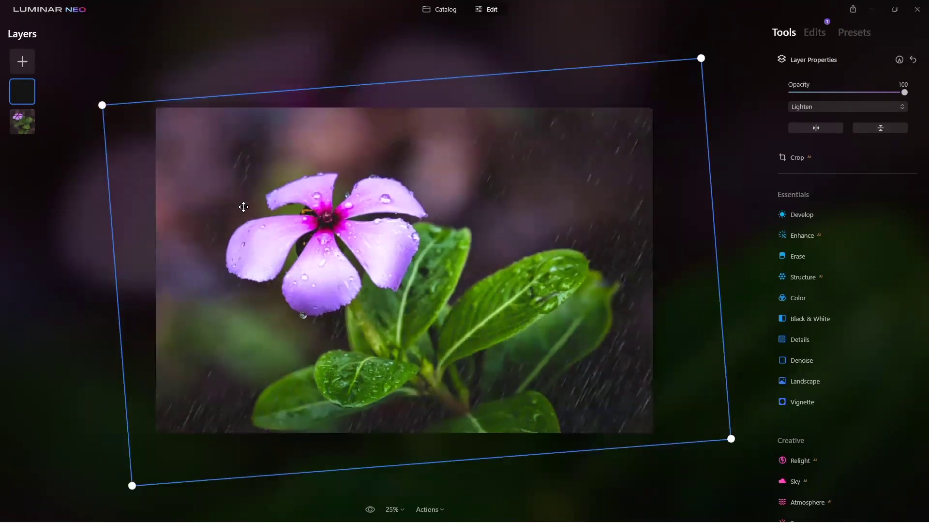
left_click_drag(255, 207, 253, 208)
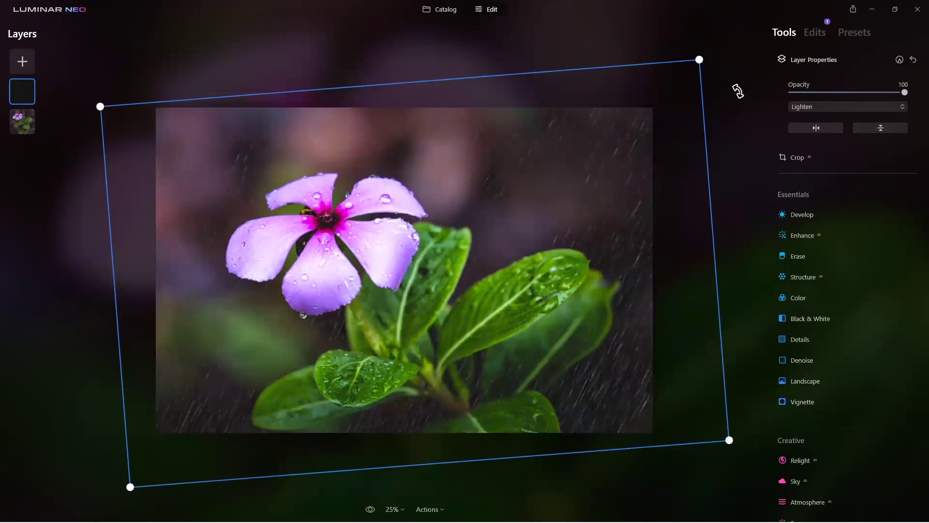
left_click_drag(734, 89, 748, 116)
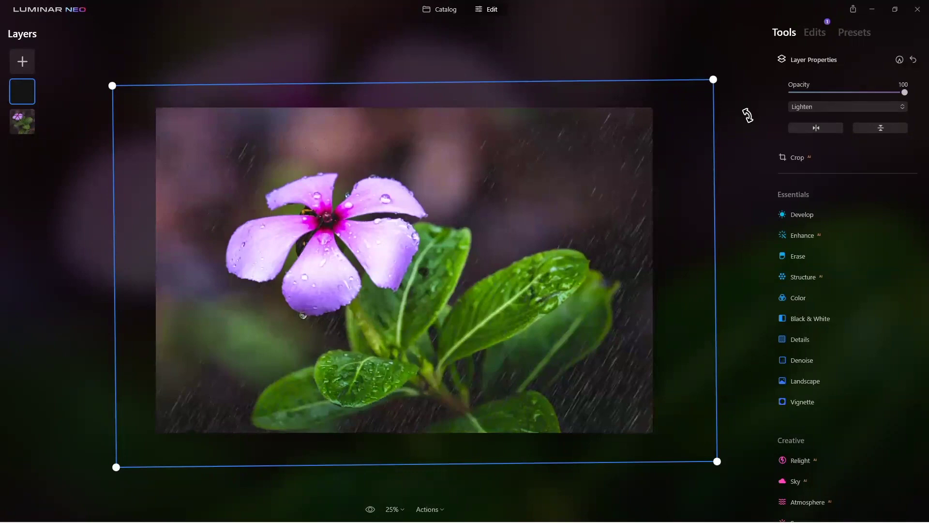
left_click(806, 62)
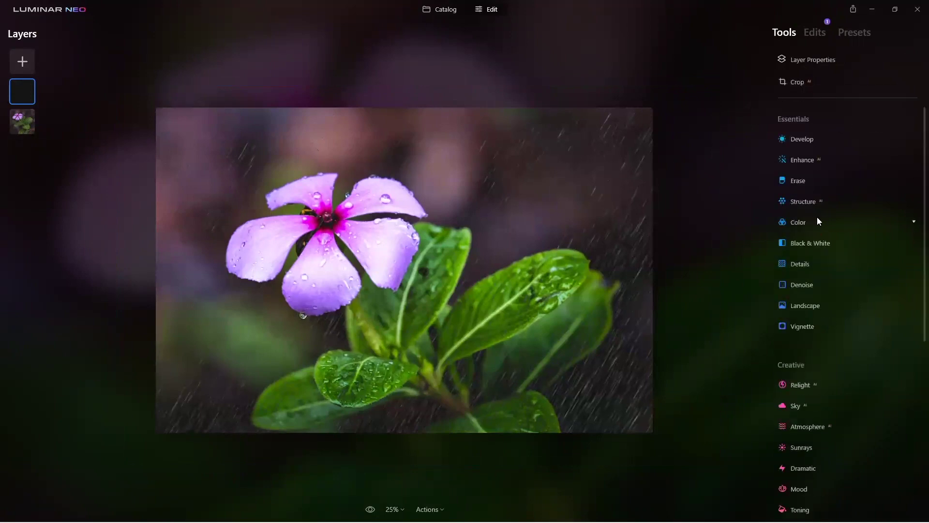
left_click(819, 34)
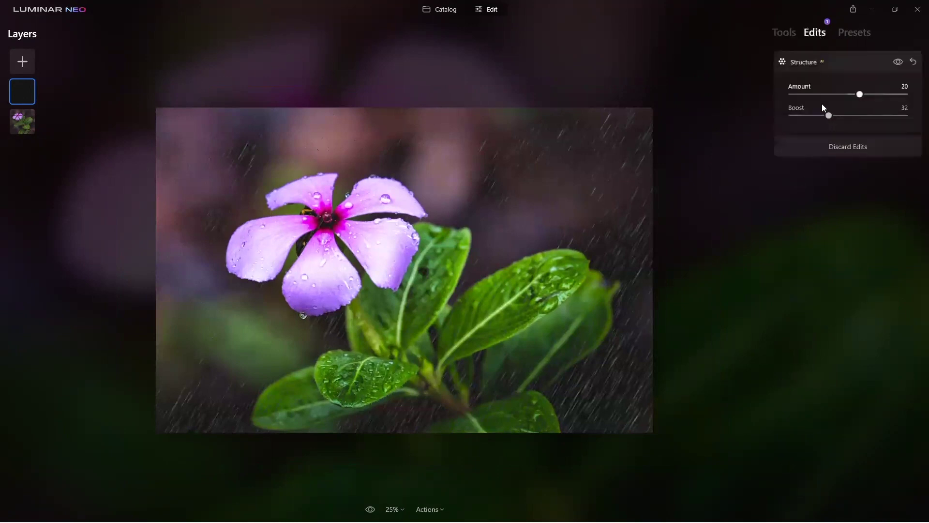
left_click(786, 36)
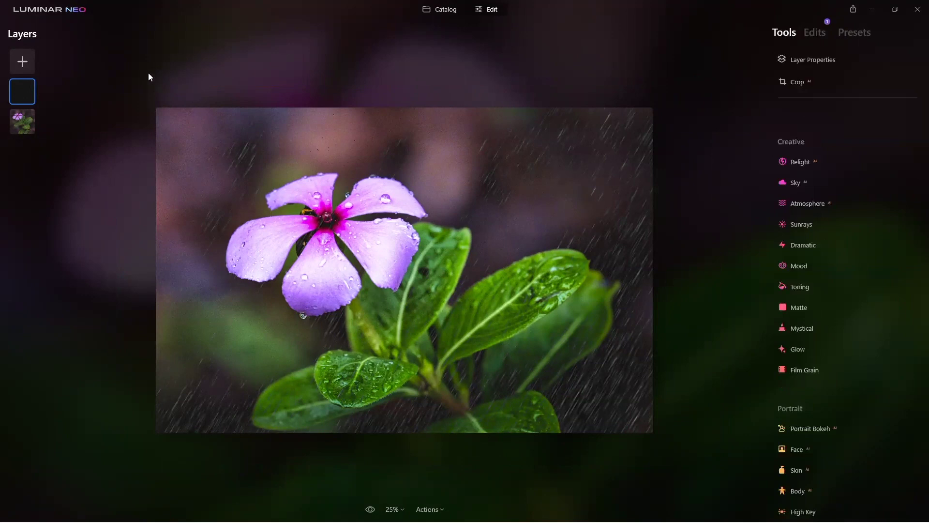
left_click(808, 32)
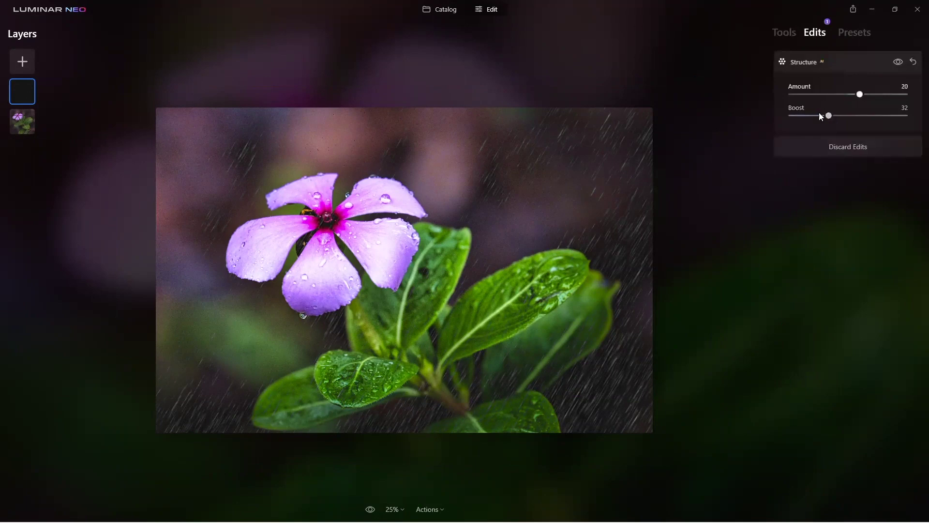
left_click(27, 123)
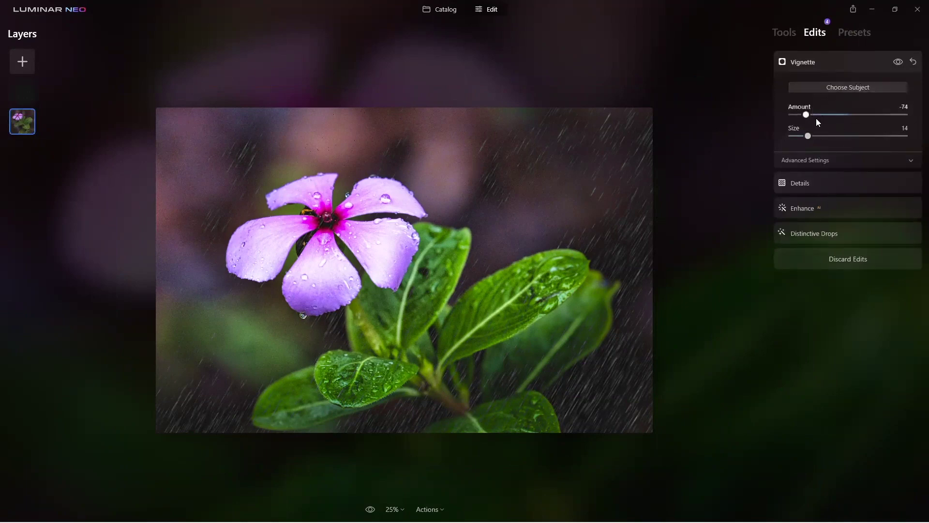
left_click(11, 93)
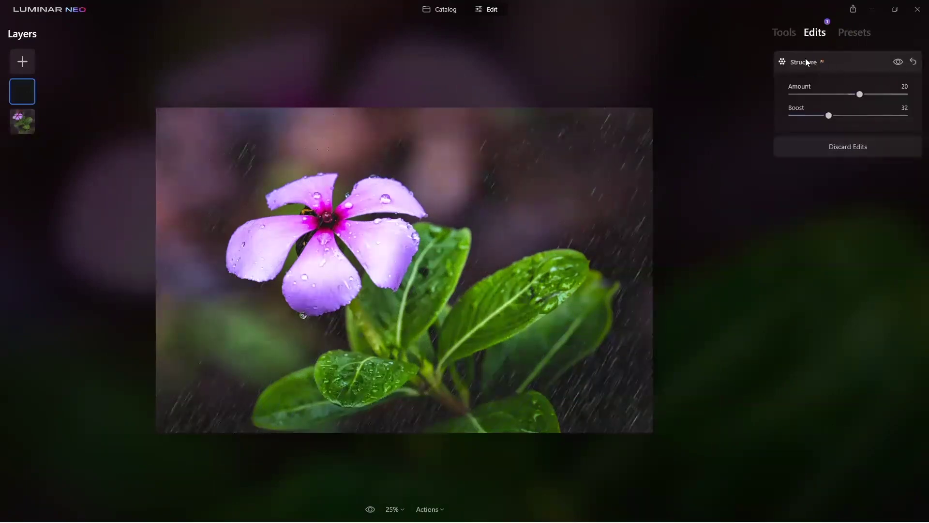
left_click(784, 35)
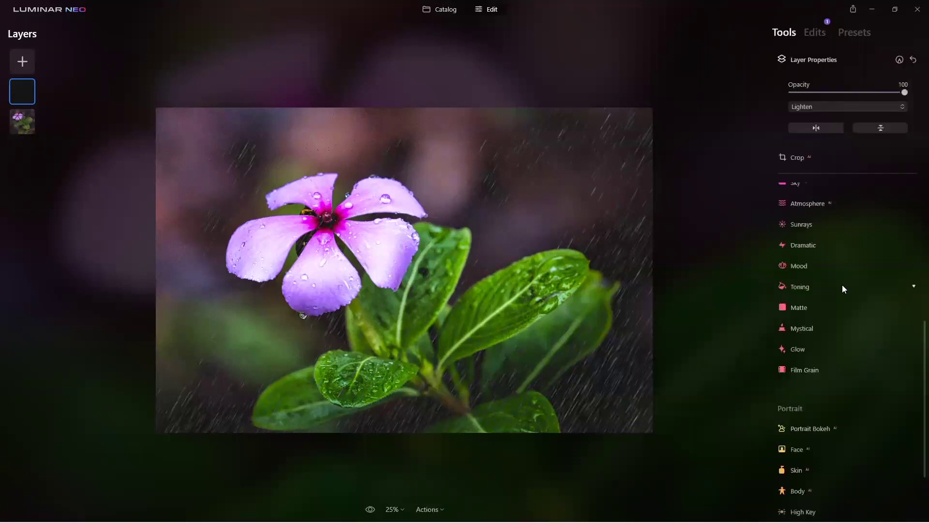
scroll(802, 258, "up", 5)
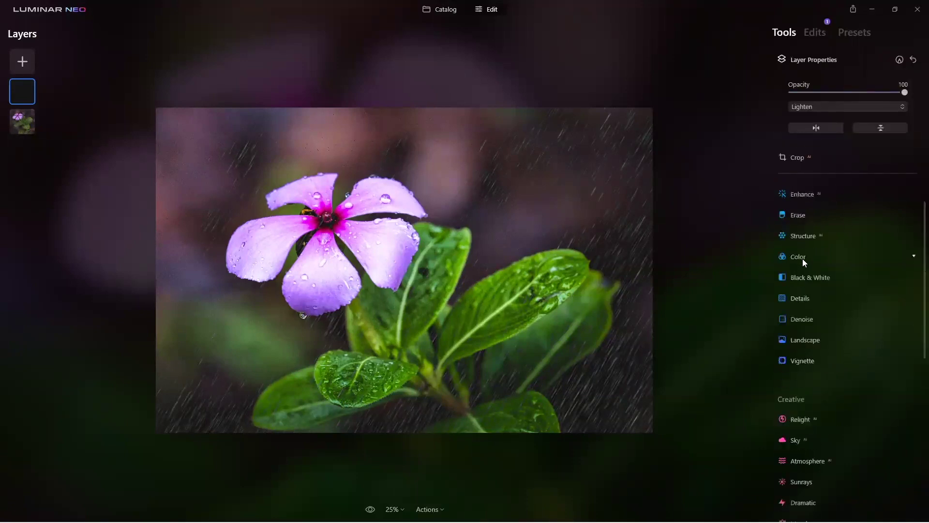
Step: Give the rain layer a vignette centred on the flower, with Amount -67 and Size 35
left_click(807, 400)
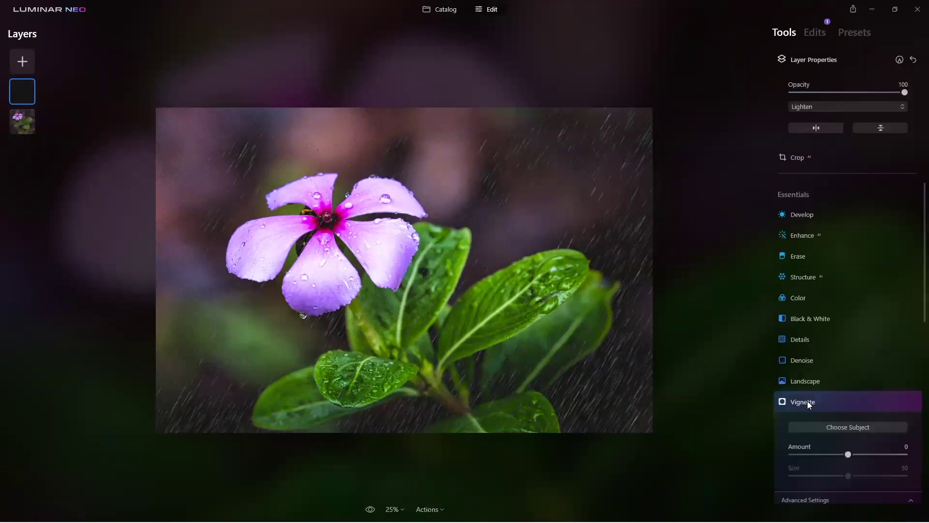
left_click(841, 347)
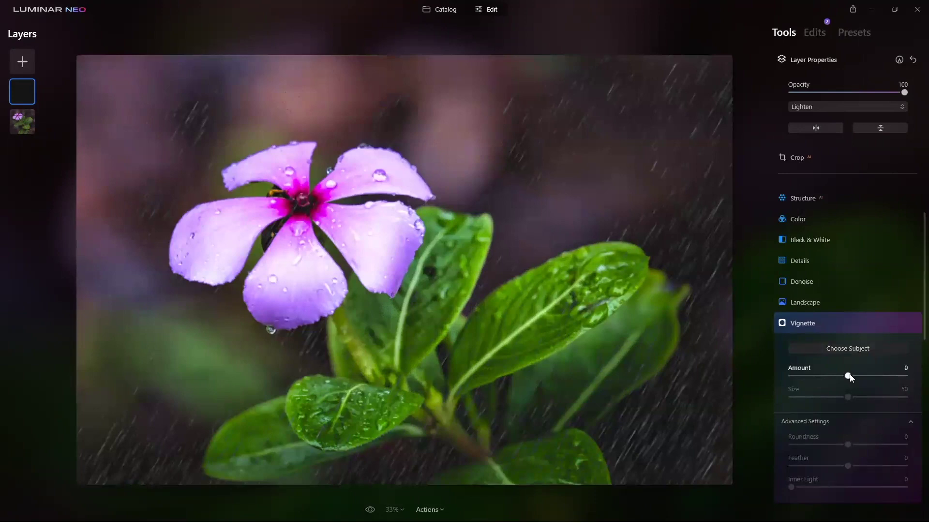
left_click_drag(832, 376, 811, 377)
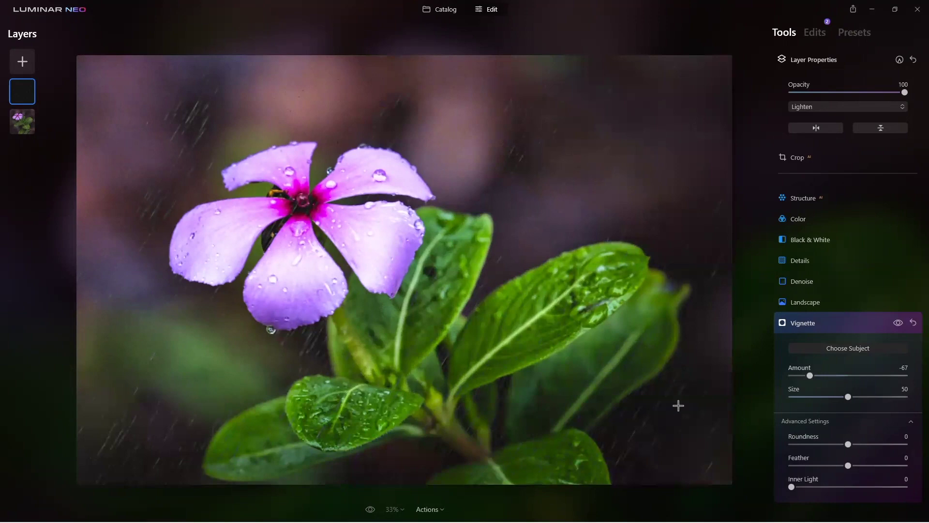
left_click_drag(846, 397, 832, 398)
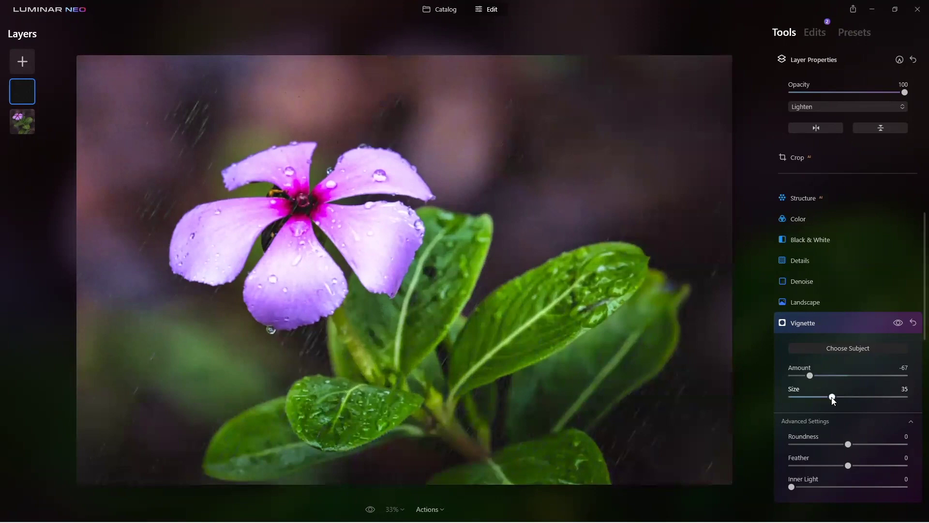
left_click(812, 327)
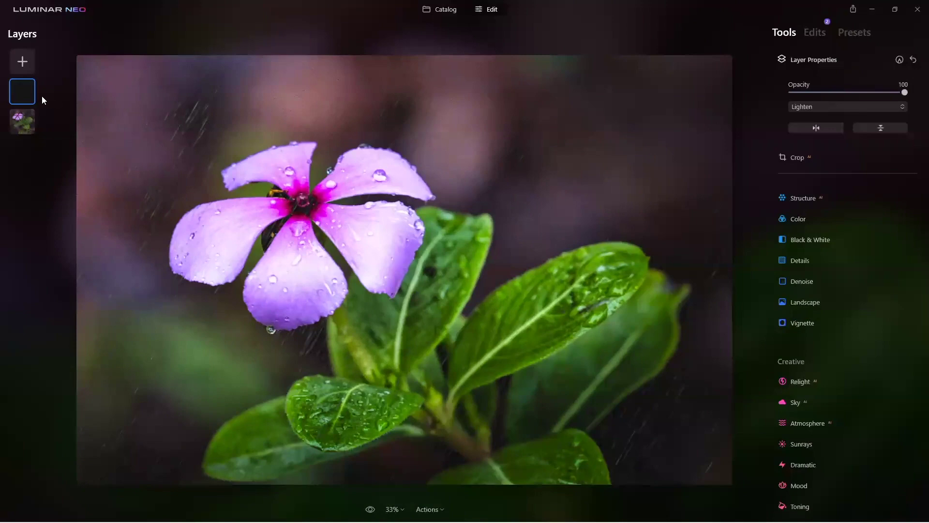
left_click(827, 63)
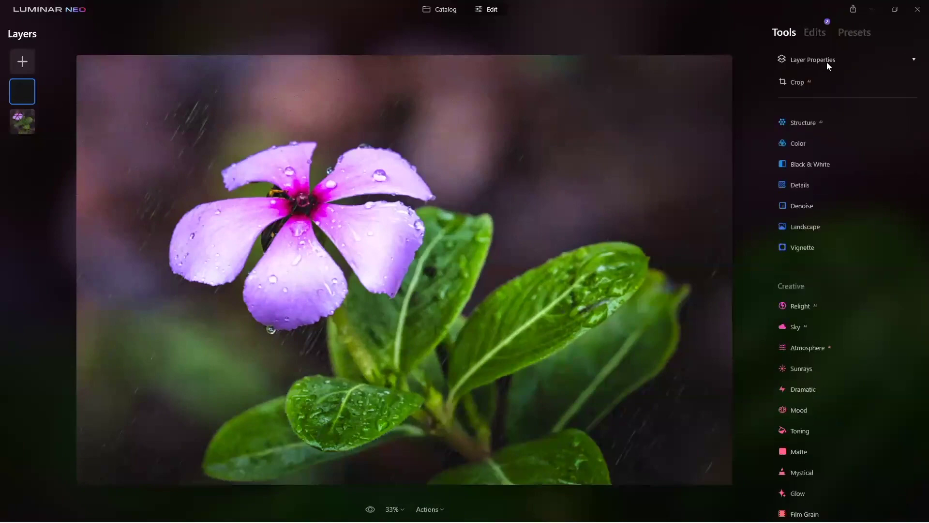
left_click(827, 62)
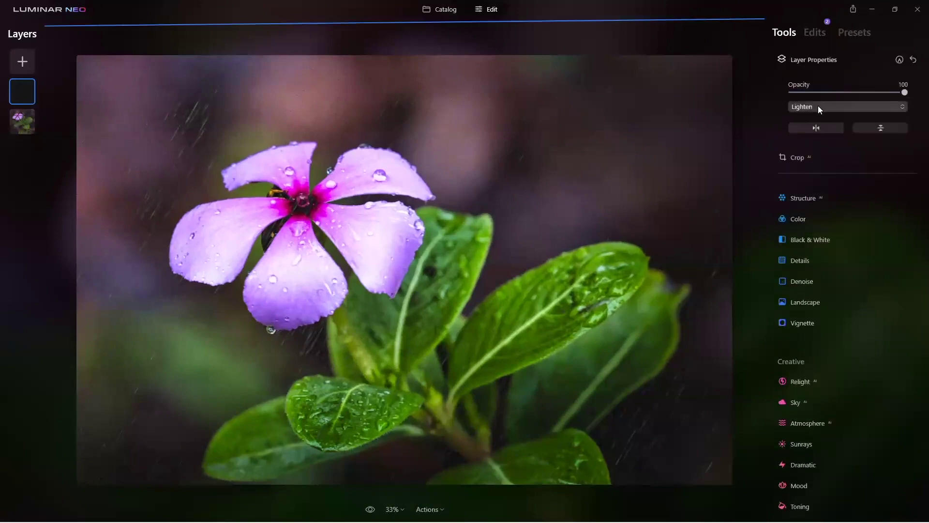
left_click(818, 106)
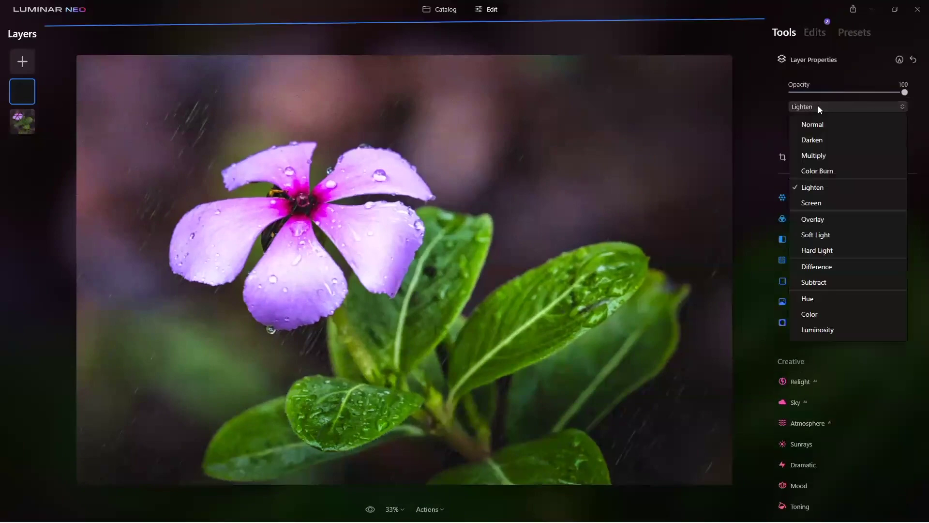
left_click(814, 203)
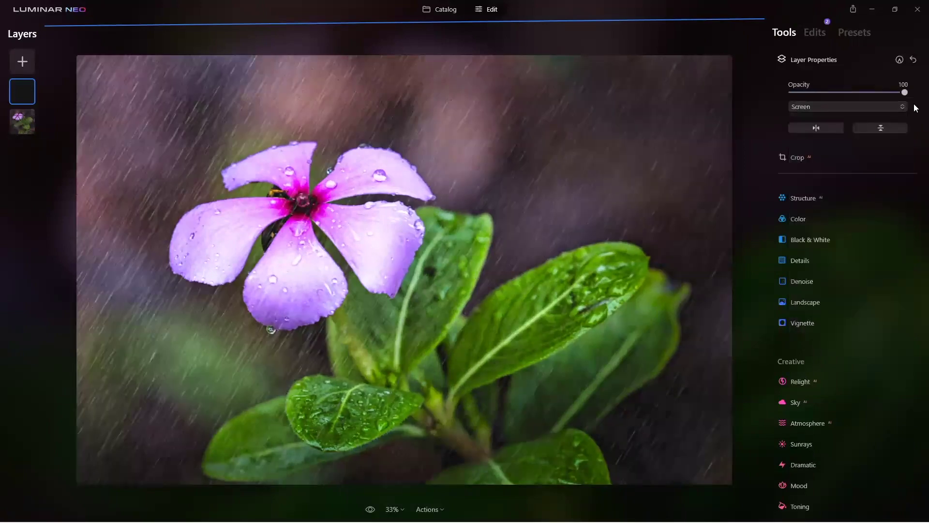
left_click_drag(906, 91, 807, 95)
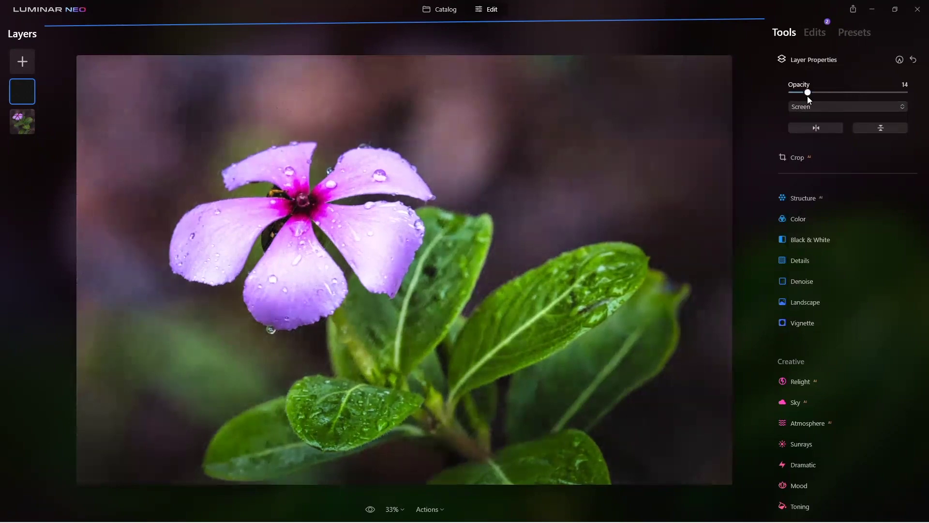
left_click_drag(807, 95, 827, 97)
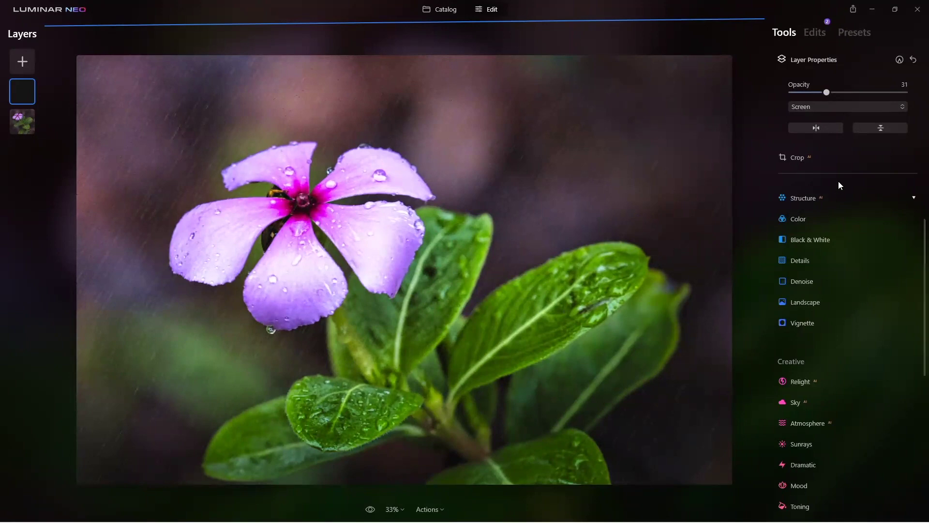
left_click(827, 107)
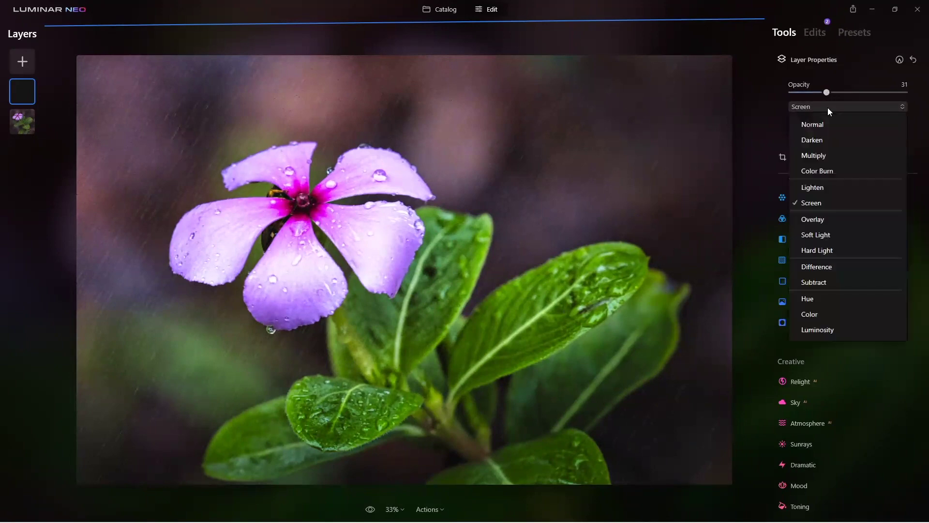
left_click(823, 195)
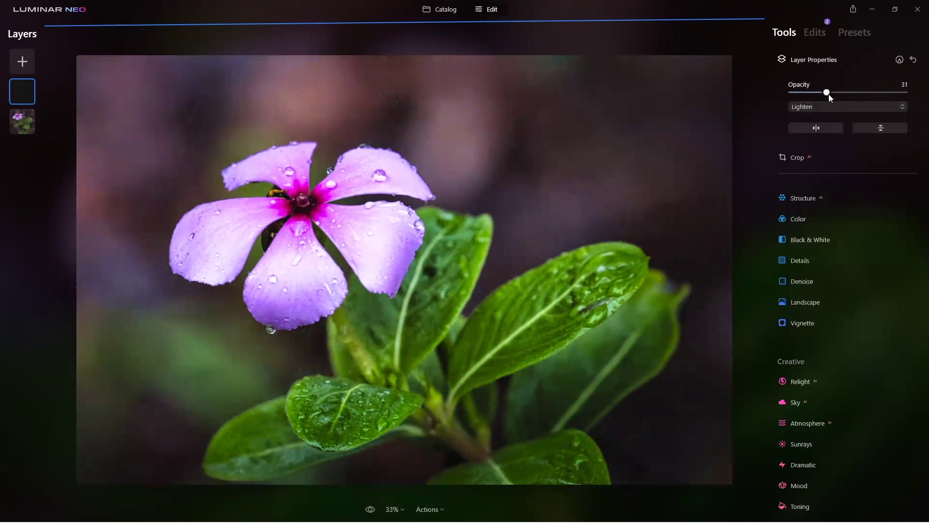
left_click_drag(864, 89, 915, 90)
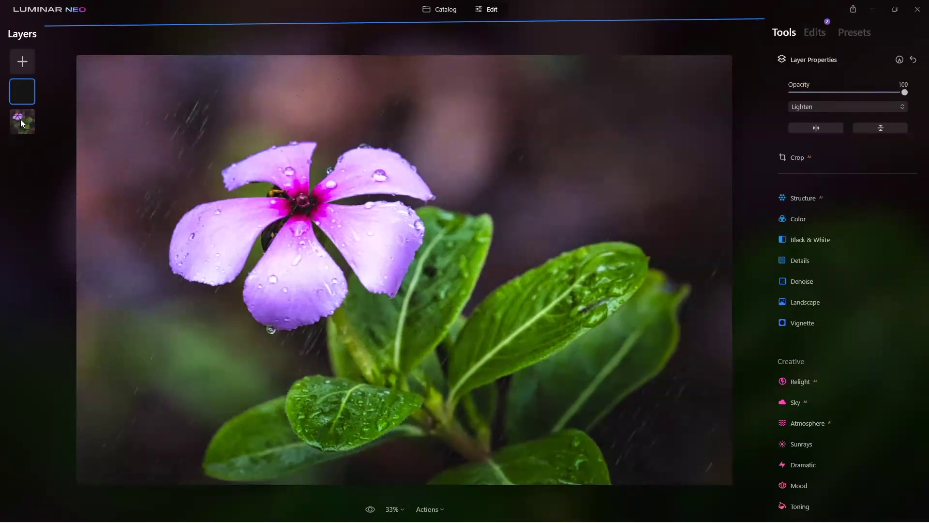
left_click(827, 58)
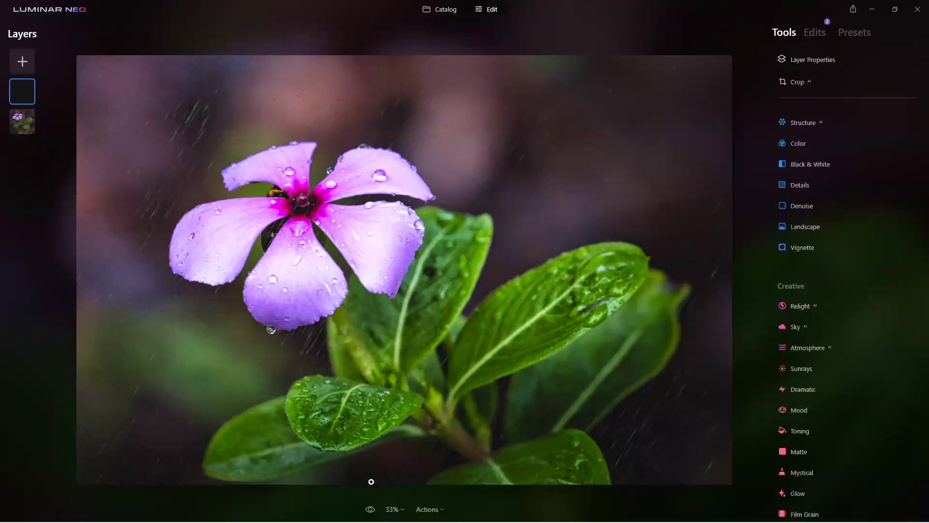
key("backslash")
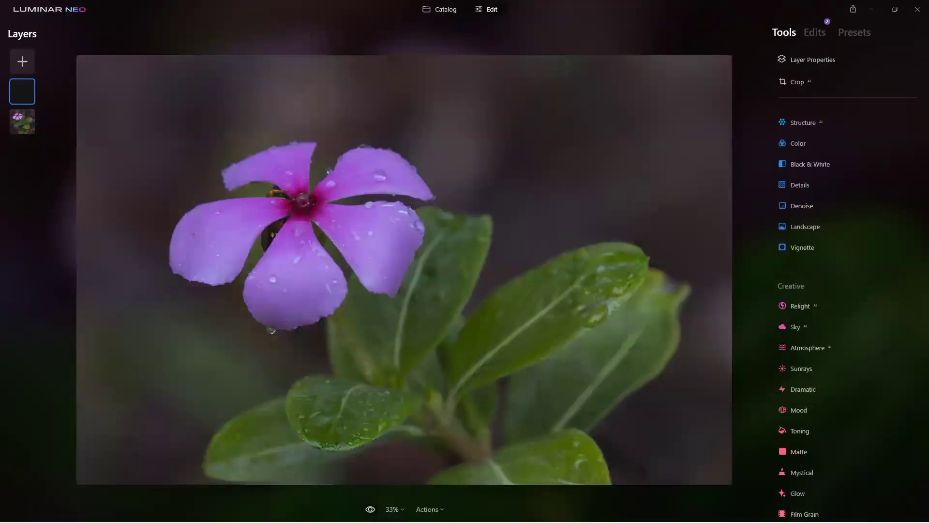
key("backslash")
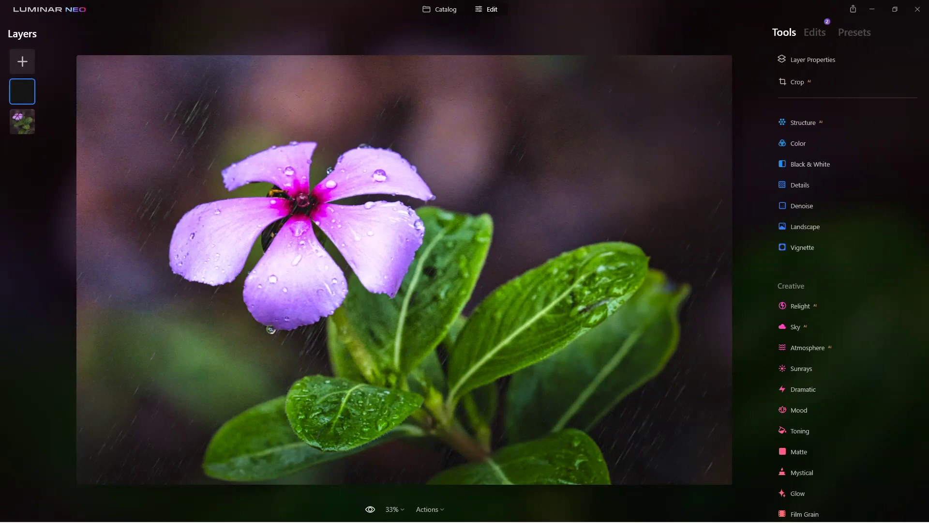
scroll(438, 452, "down", 1)
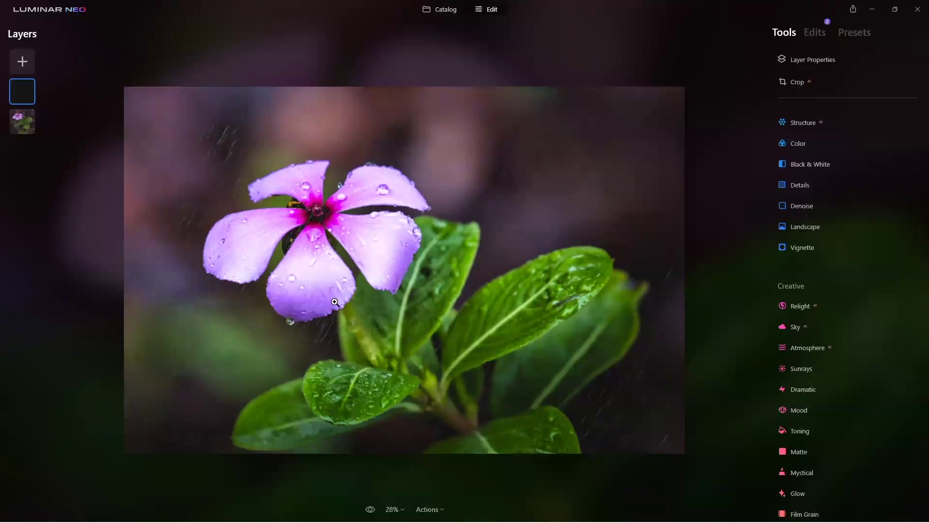
scroll(289, 293, "up", 2)
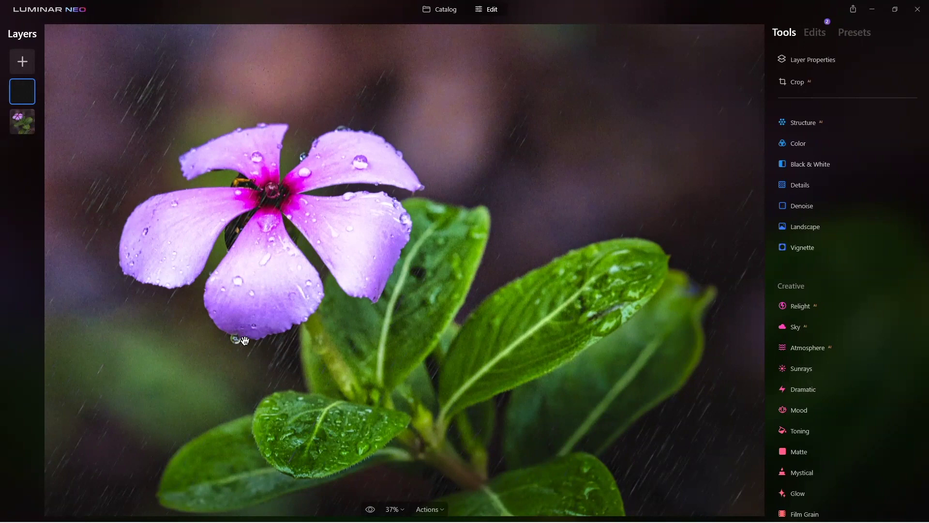
scroll(344, 338, "down", 1)
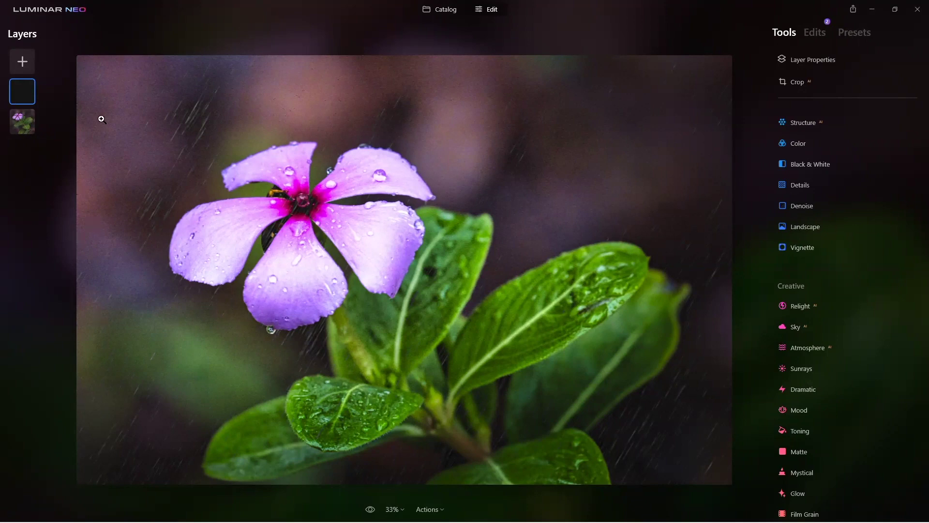
scroll(823, 324, "down", 3)
scroll(827, 334, "down", 2)
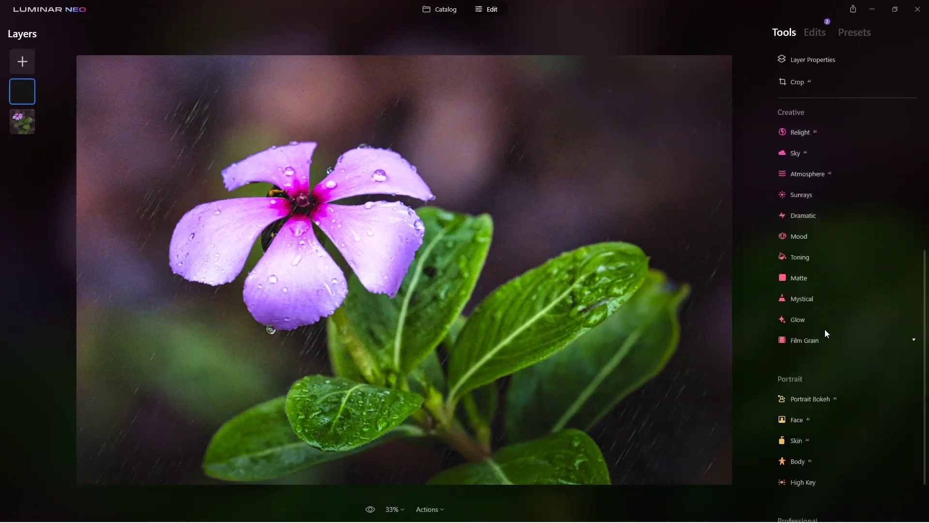
scroll(827, 333, "up", 6)
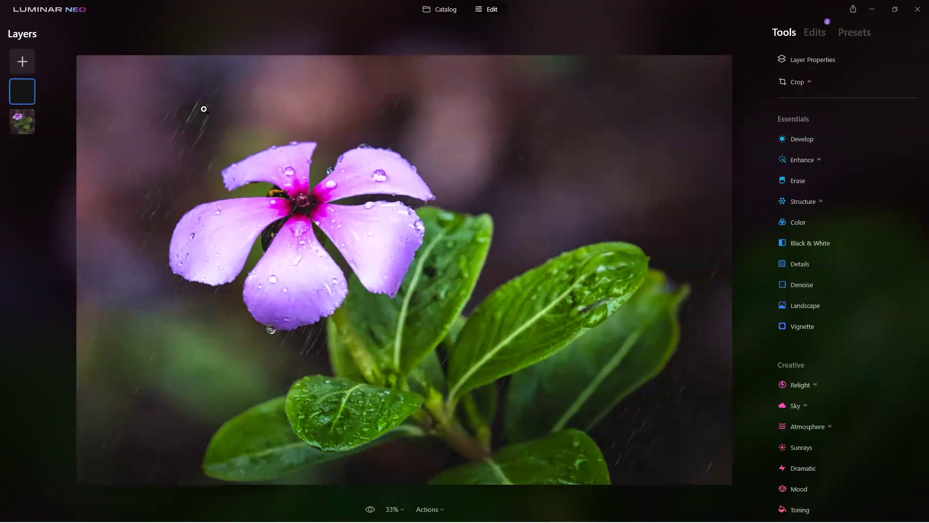
left_click(26, 64)
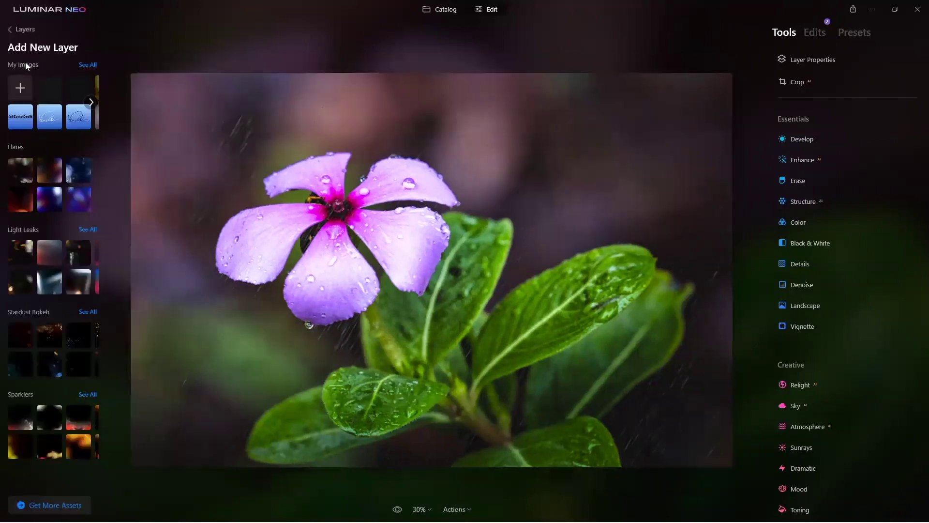
Step: Add the rain texture as a new layer over the flower photo, blended in Lighten mode
left_click(46, 85)
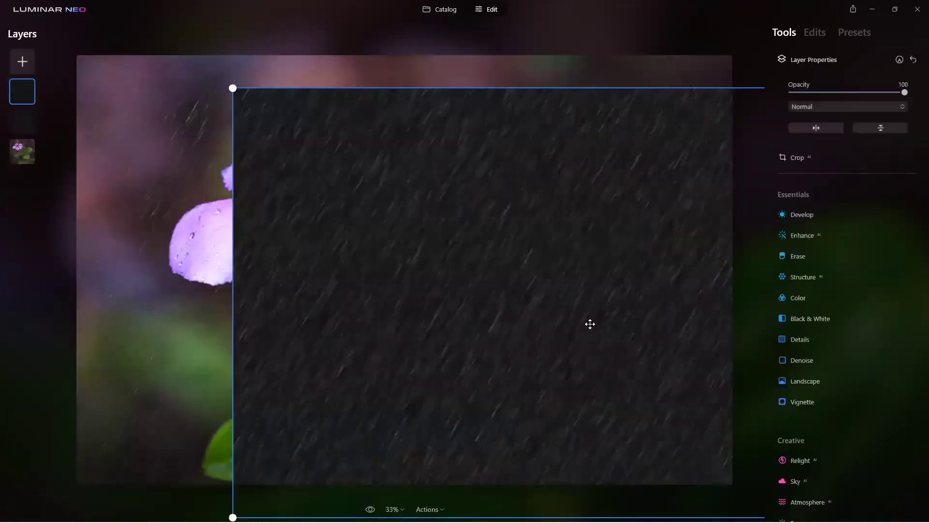
left_click_drag(486, 306, 305, 188)
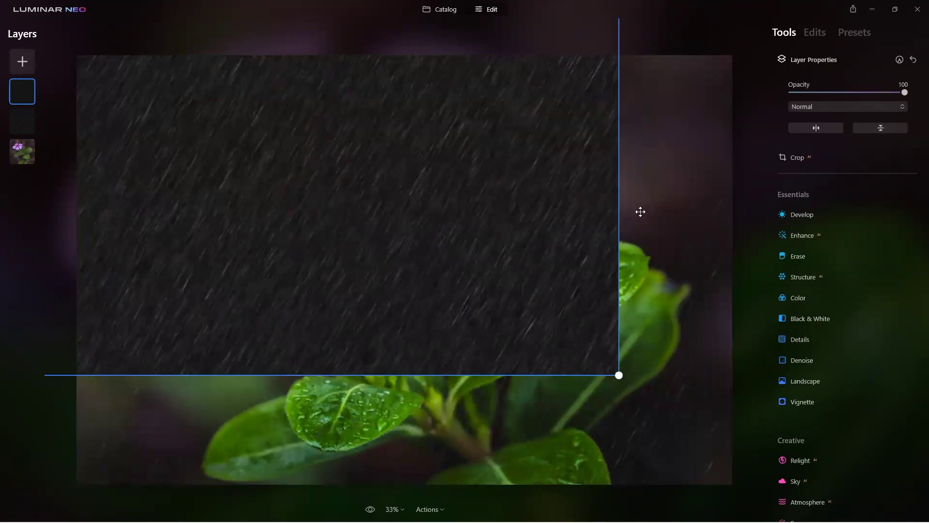
left_click(839, 107)
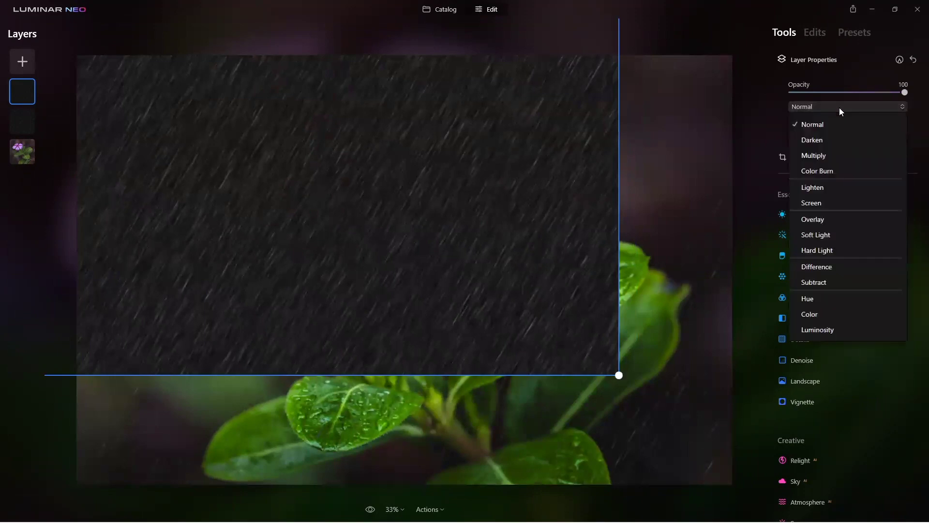
left_click(832, 189)
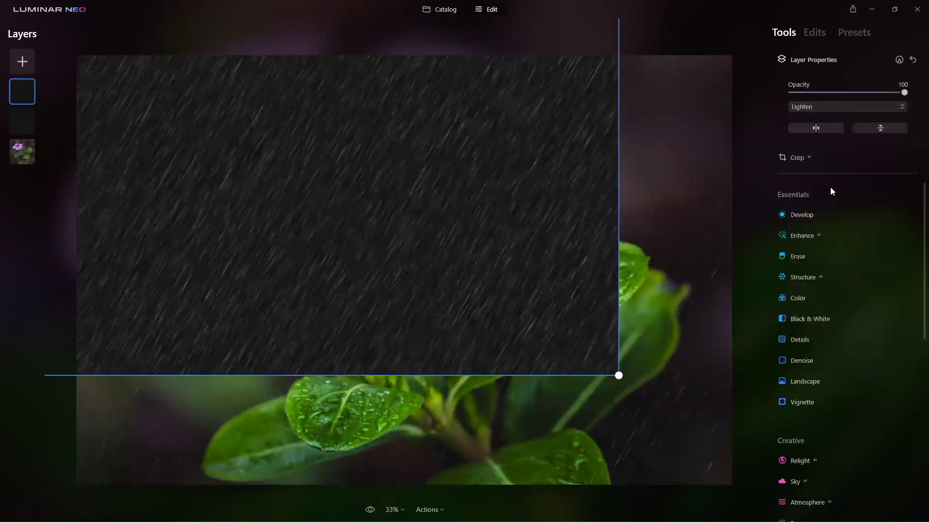
left_click_drag(360, 231, 379, 270)
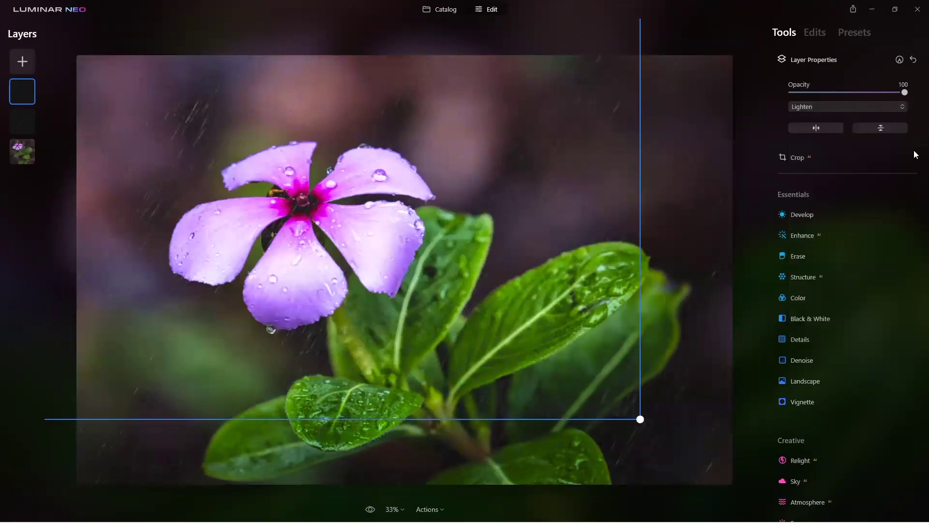
Step: Switch the new rain layer to Screen blend, nudge it lower-right, and set opacity to 43
left_click(824, 105)
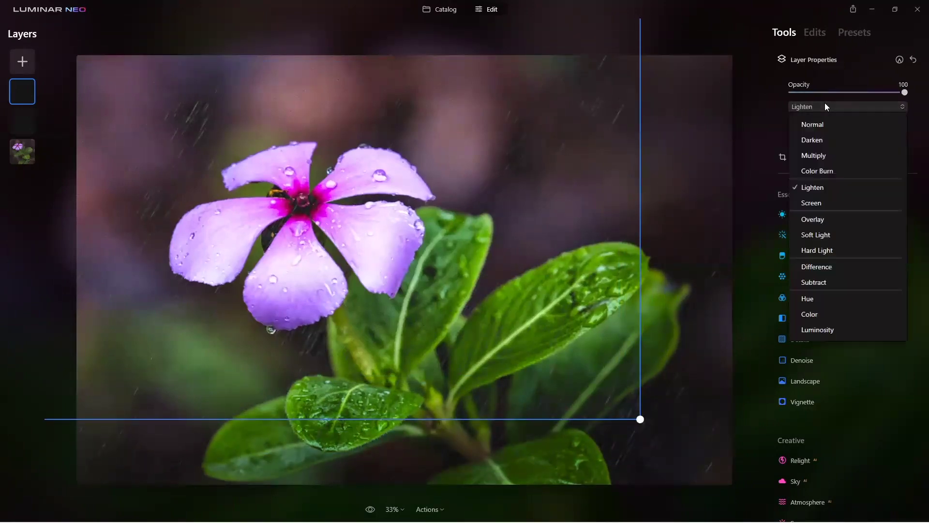
left_click(821, 203)
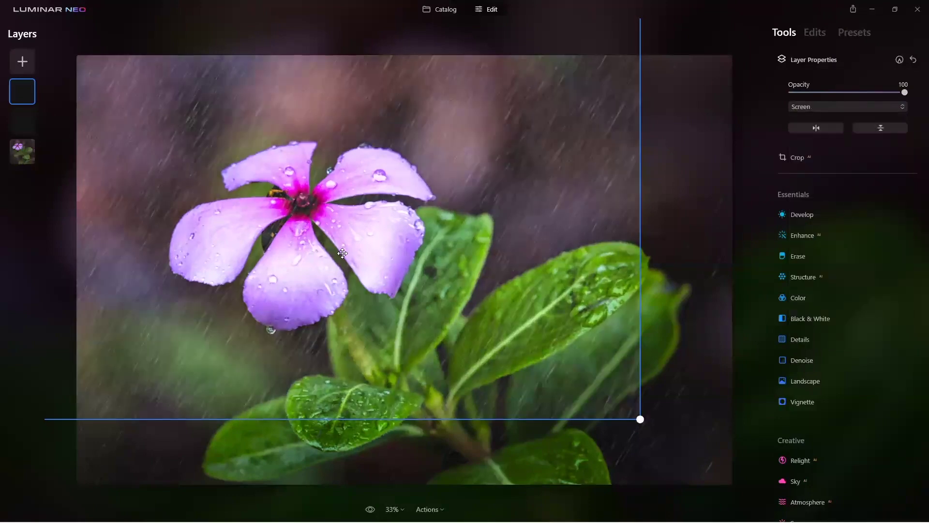
left_click_drag(343, 253, 393, 262)
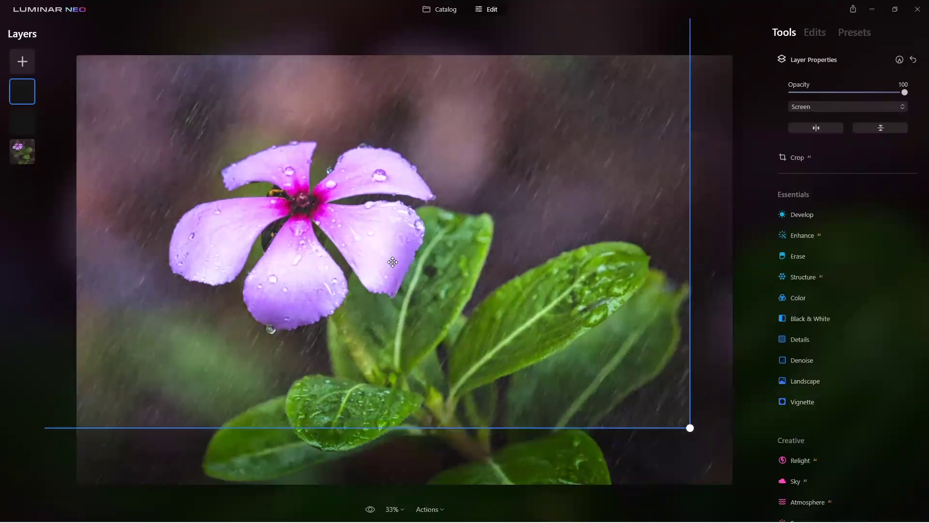
left_click_drag(856, 92, 818, 95)
left_click(840, 95)
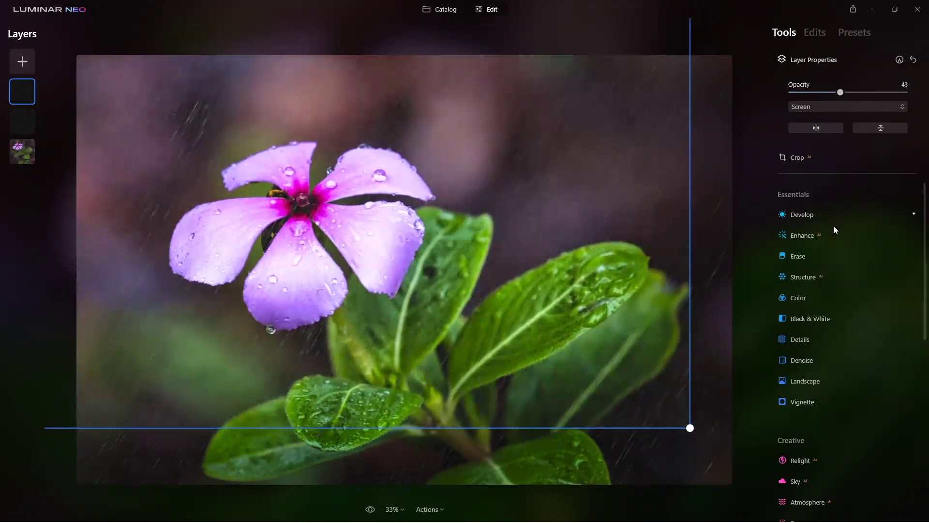
Step: Add Structure to the rain layer with Amount 62 and Boost 27
left_click(802, 275)
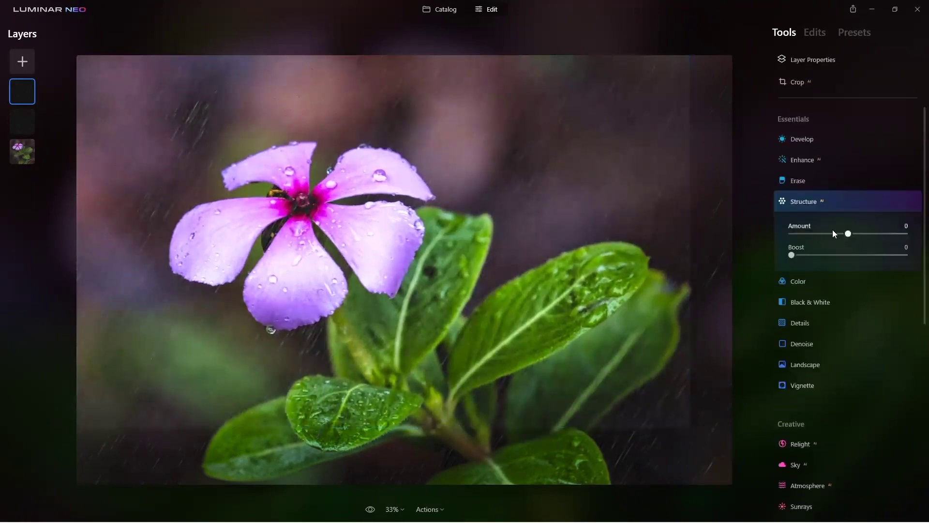
left_click_drag(848, 233, 884, 234)
left_click_drag(804, 256, 827, 257)
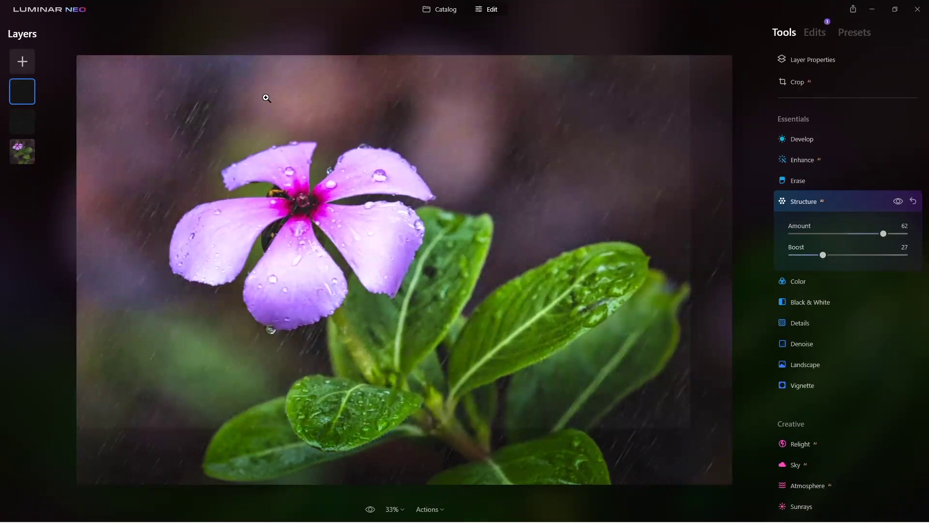
Step: Add a paint mask to the rain layer with a painting brush of size 184
left_click(827, 64)
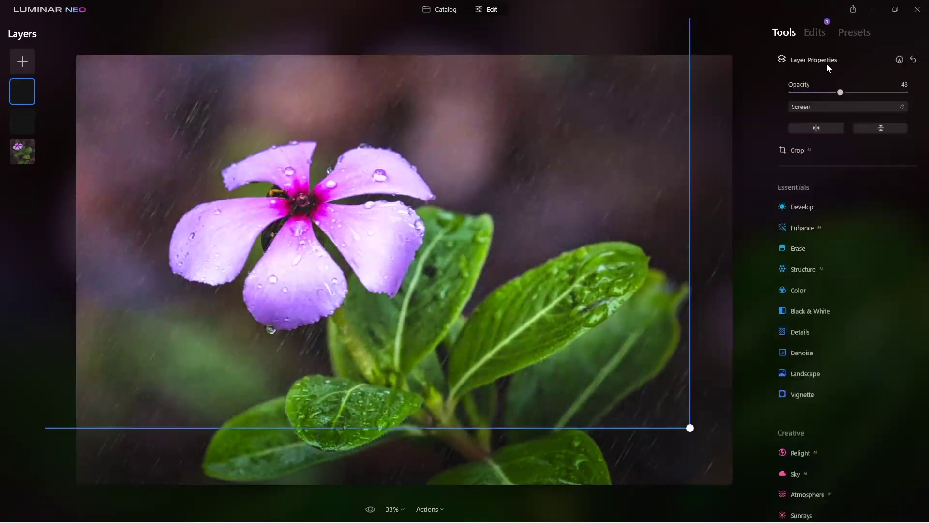
left_click(899, 60)
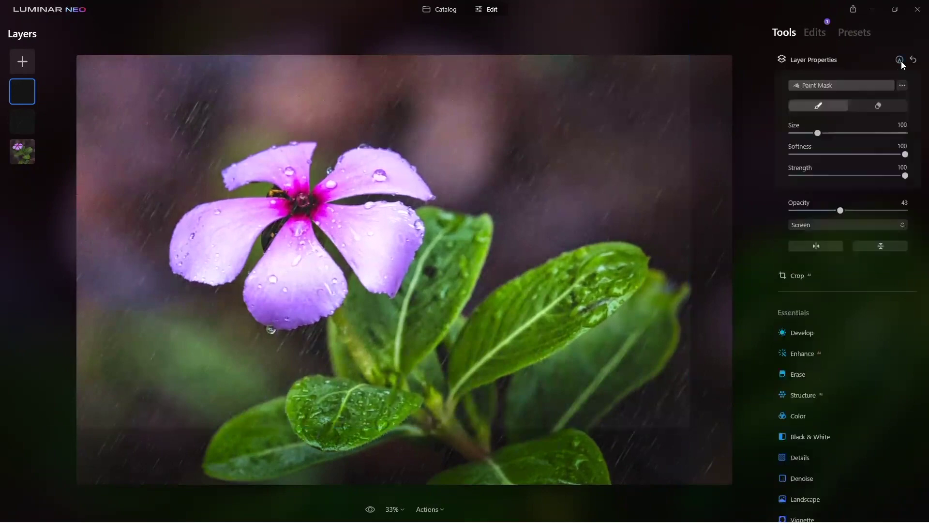
left_click(877, 106)
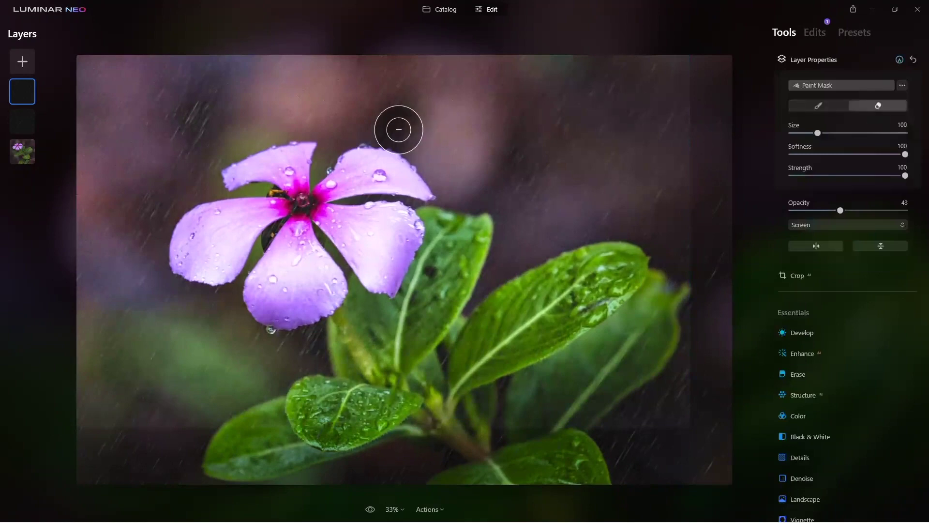
key("bracketright")
key("bracketright")
key("bracketright")
key("bracketright")
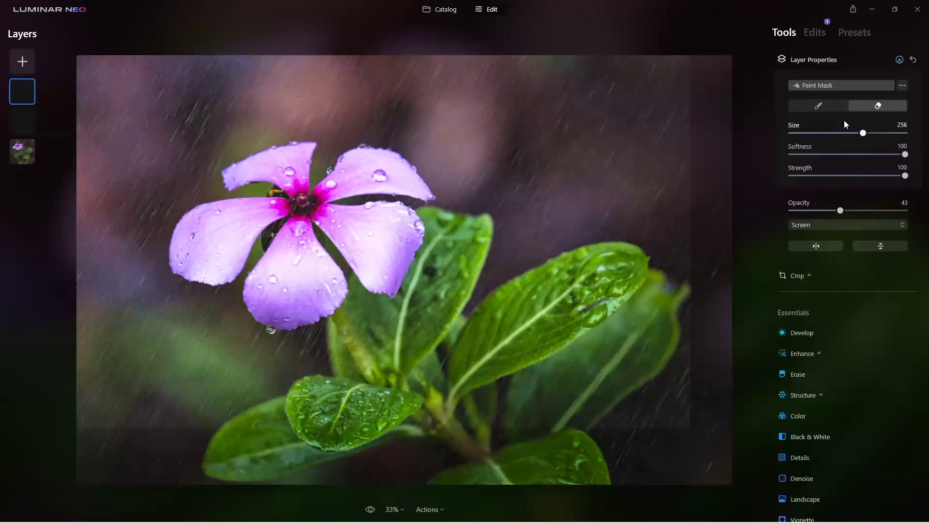
left_click(802, 104)
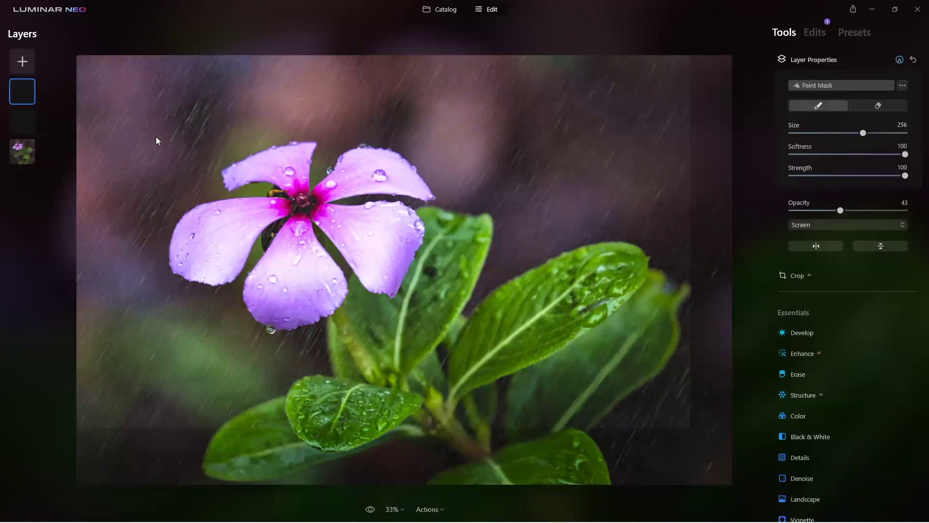
key("bracketleft")
key("bracketleft")
key("bracketleft")
Step: Raise the rain layer's opacity to 62 and paint the mask over the upper-left area
left_click_drag(860, 210, 864, 209)
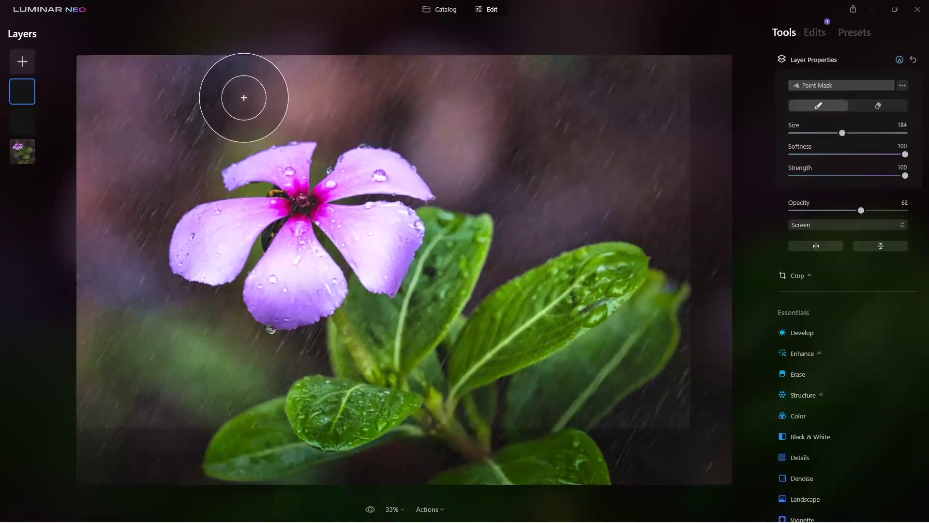
mouse_move(96, 190)
left_mouse_down()
mouse_move(224, 98)
mouse_move(145, 129)
left_mouse_up()
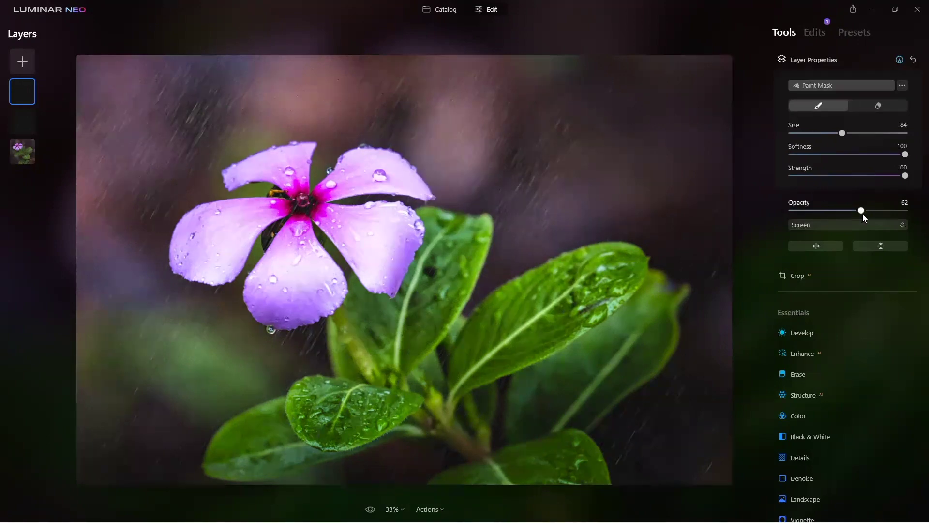
left_click(806, 57)
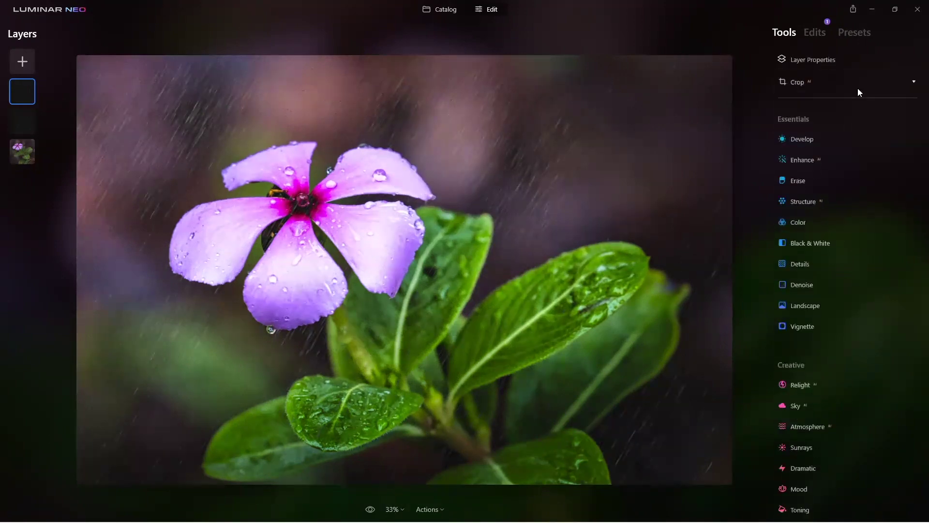
Step: Lower the masked rain layer's opacity from 62 to 44
left_click(835, 68)
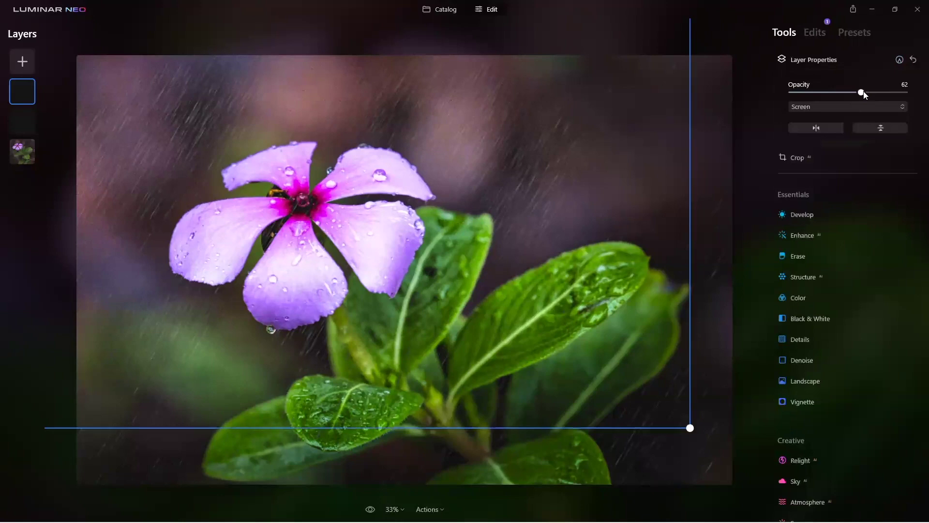
left_click_drag(862, 92, 842, 98)
left_click(811, 59)
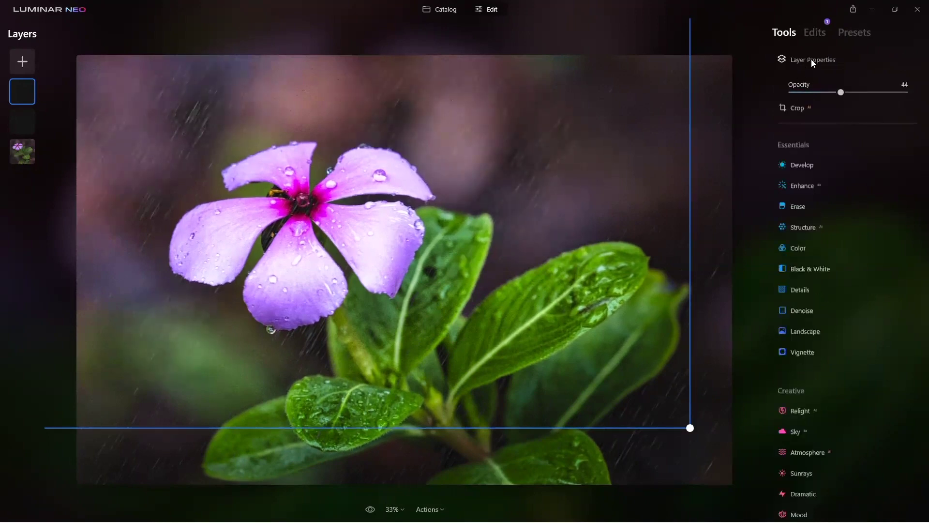